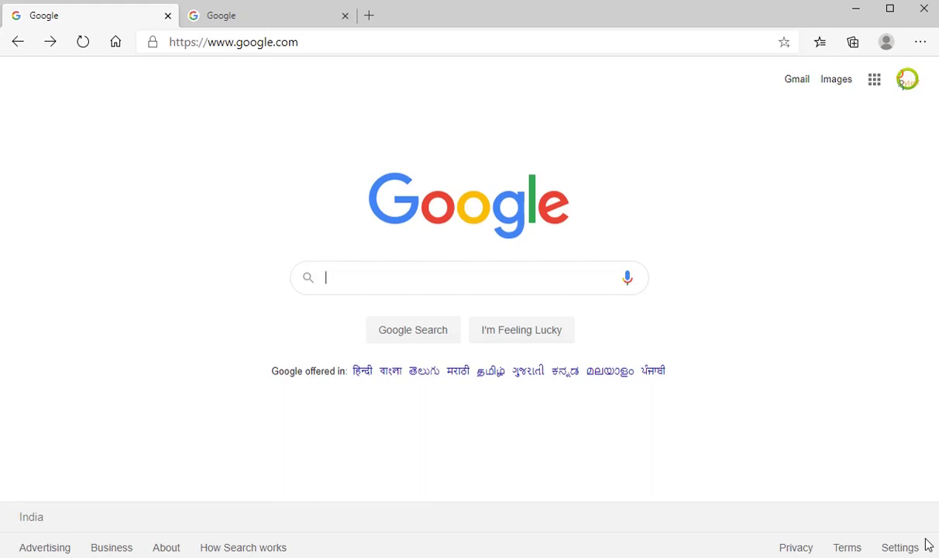
Search Google for python.org and open the official Python website from the results
click(436, 278)
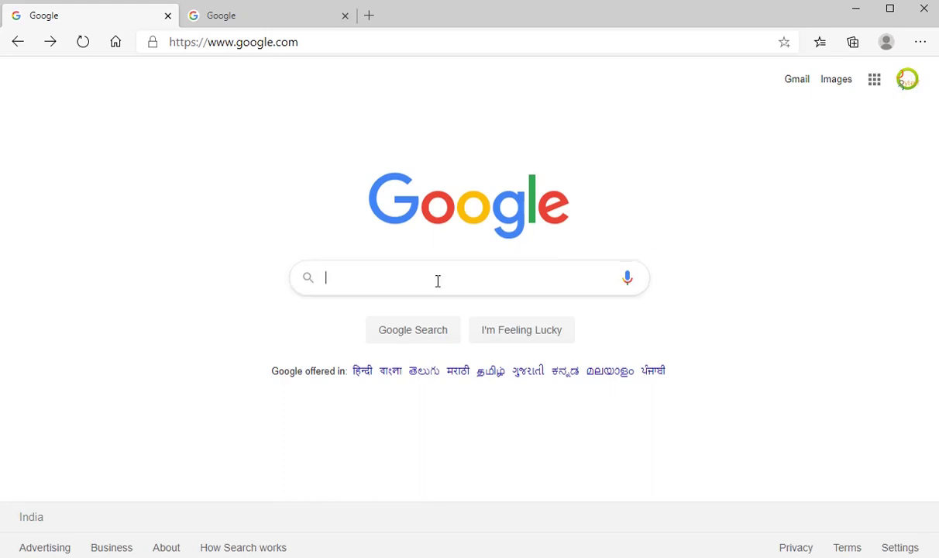
key(Down)
key(Down)
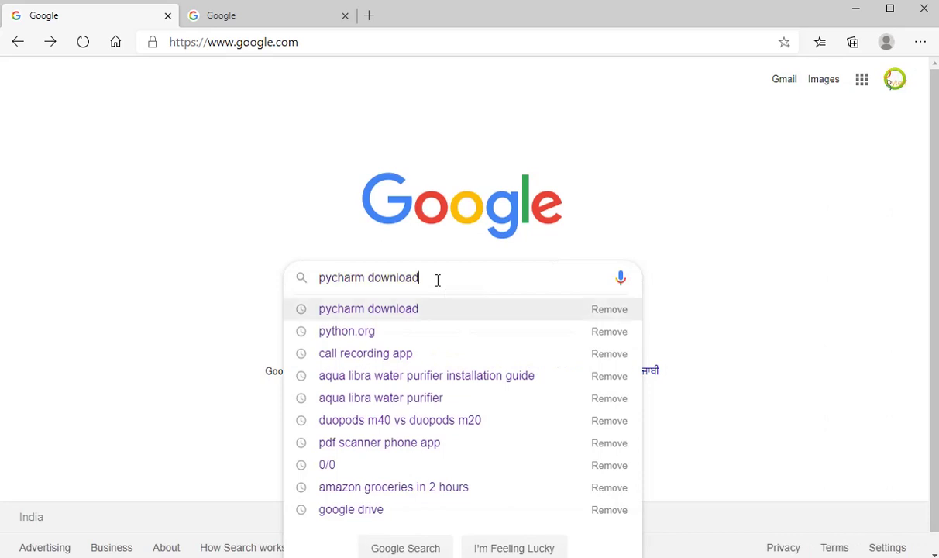
key(Return)
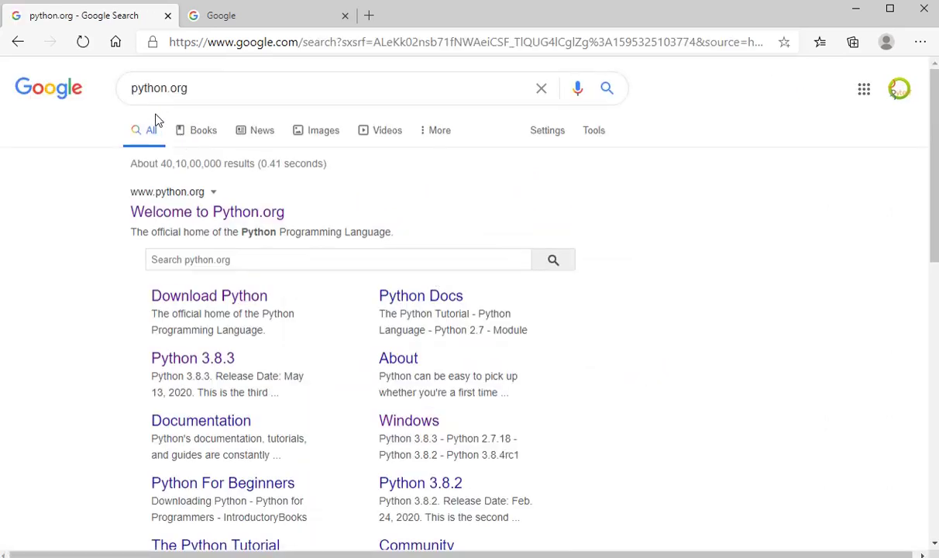
click(200, 214)
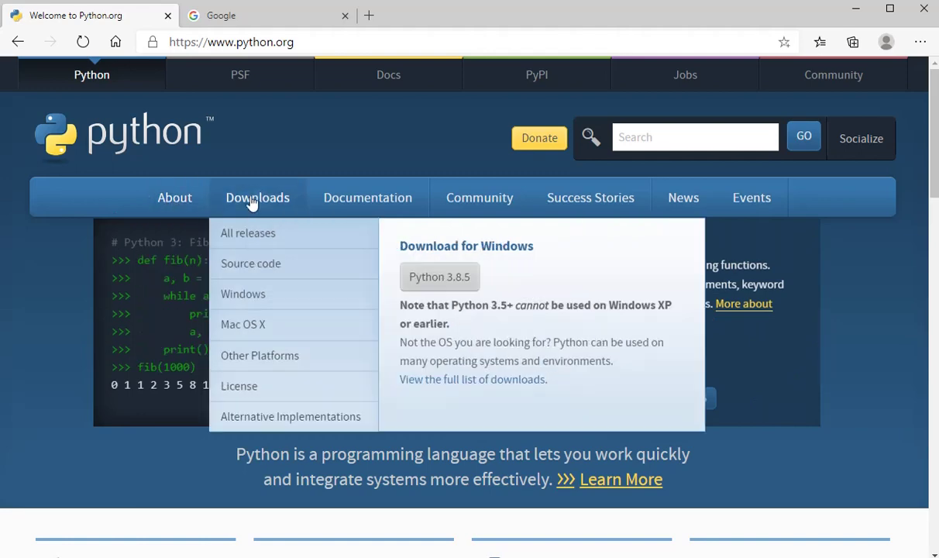
Open the Python downloads page and download the Python 3.8.5 installer for Windows
click(256, 199)
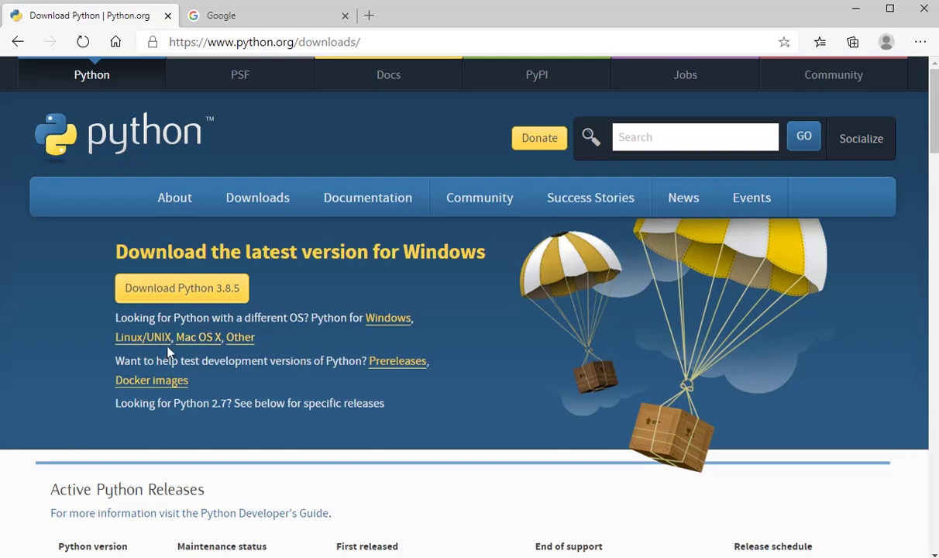
scroll(248, 358, down, 5)
scroll(248, 356, down, 5)
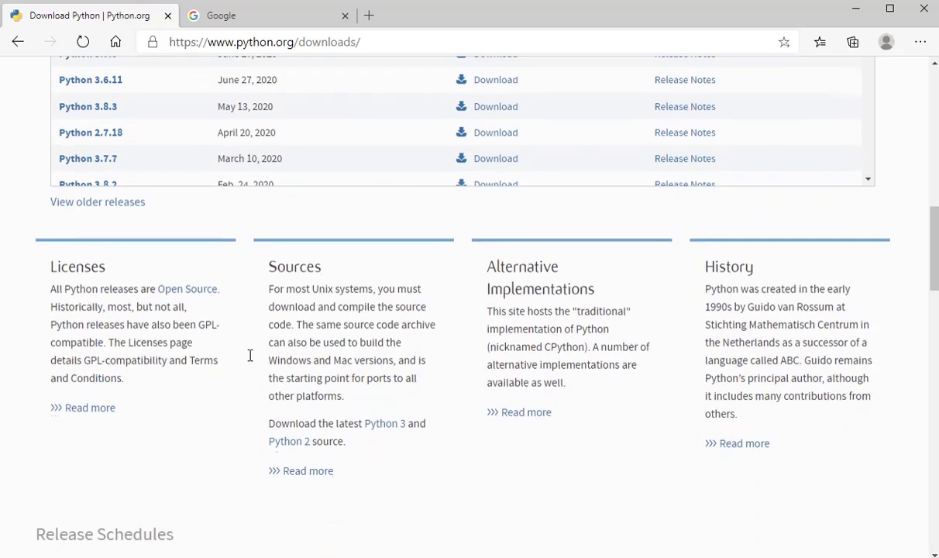
scroll(263, 360, up, 4)
scroll(260, 362, up, 7)
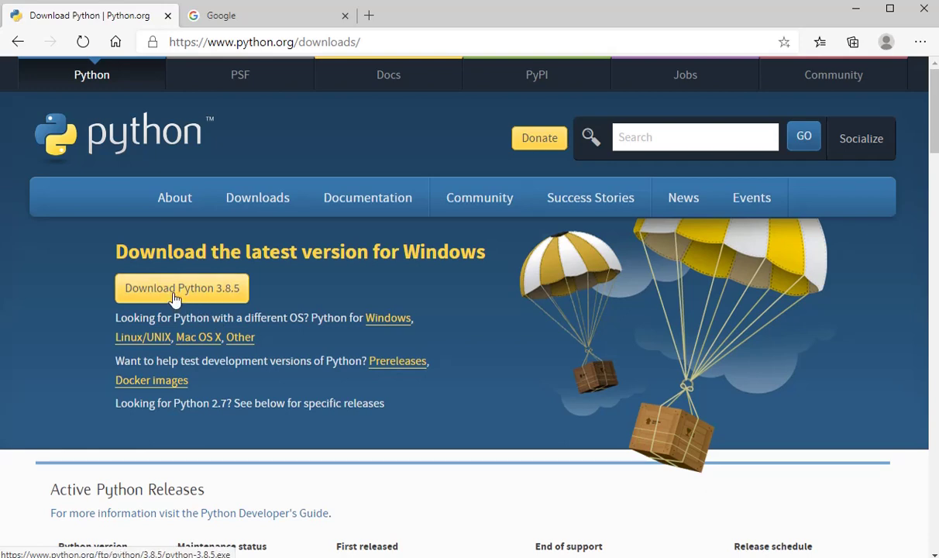
click(175, 299)
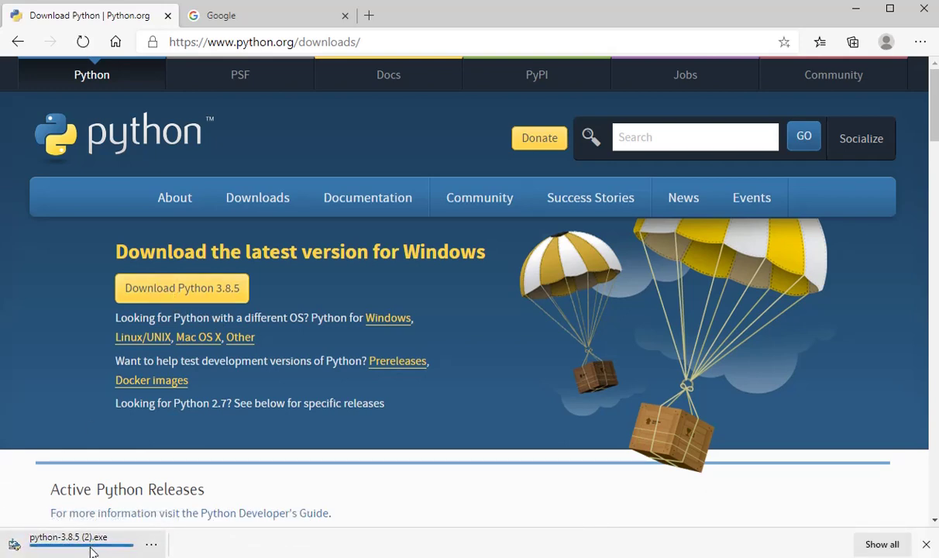
Search Google for "pycharm download" in the second browser tab and open the JetBrains PyCharm download page
click(240, 17)
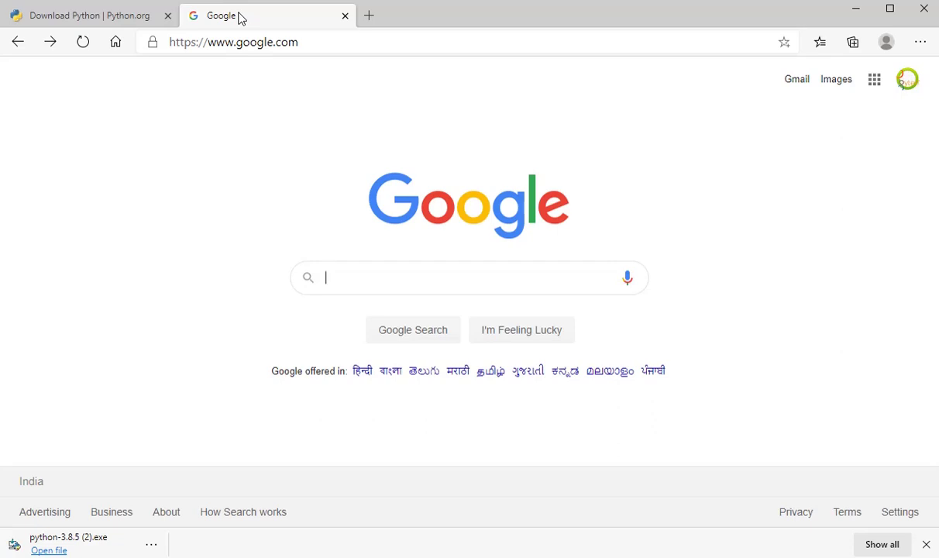
text(py)
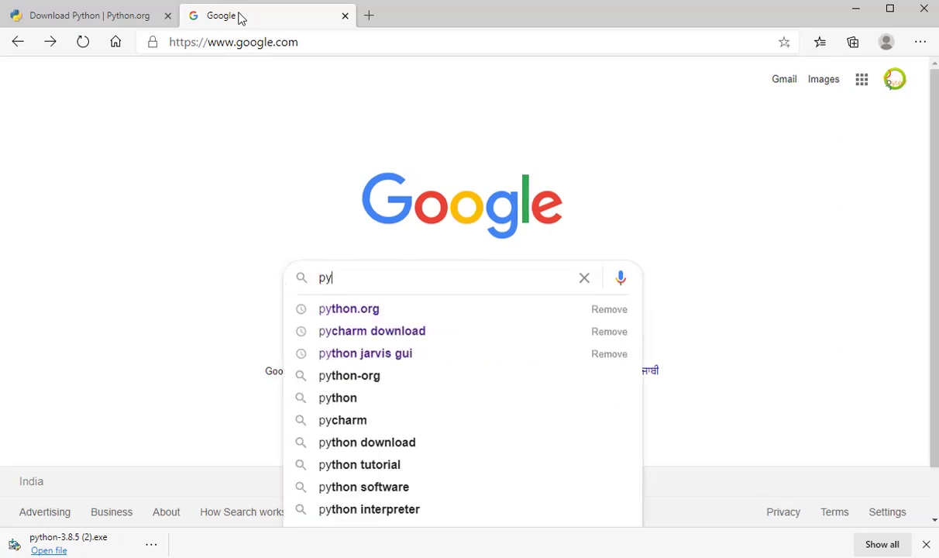
text(cha)
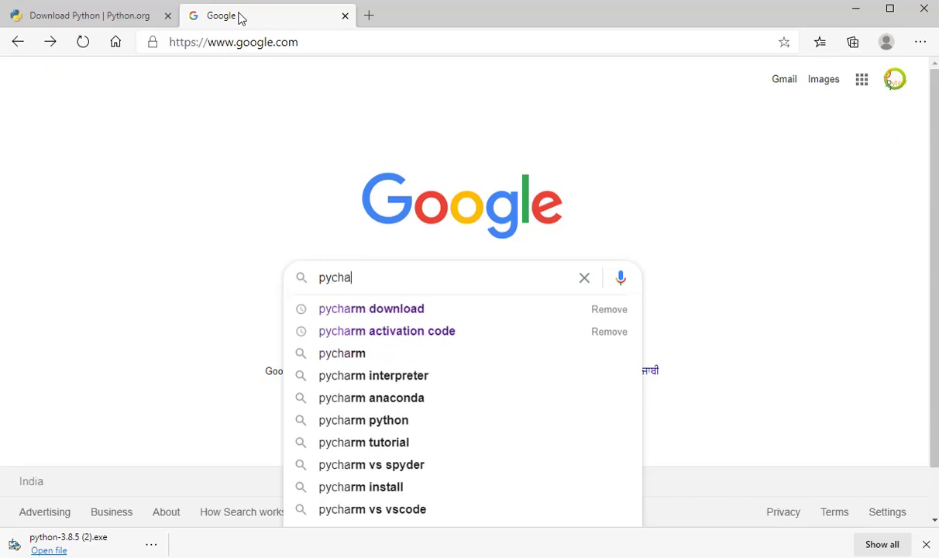
key(Down)
key(Return)
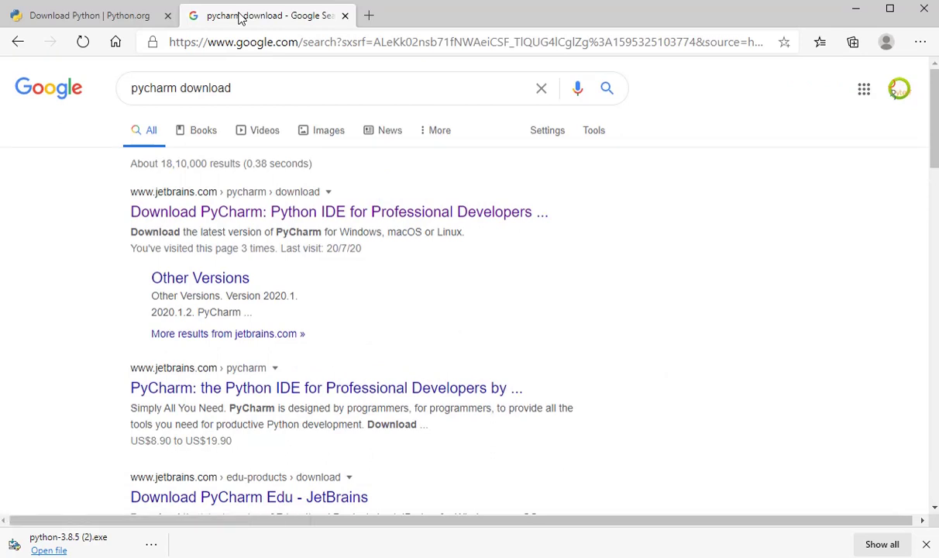
click(265, 223)
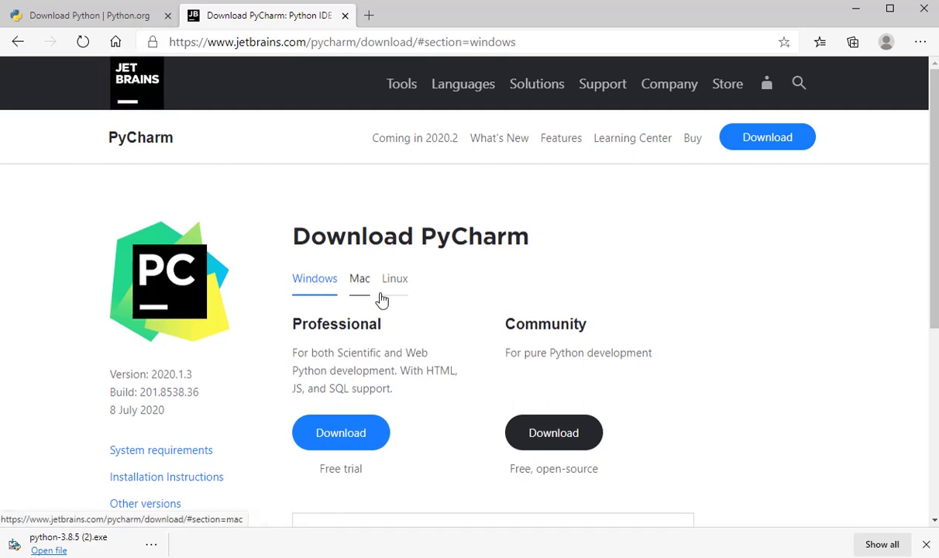
Download the free Community edition of PyCharm for Windows and look through the thank-you page
scroll(415, 310, down, 1)
scroll(415, 310, down, 1)
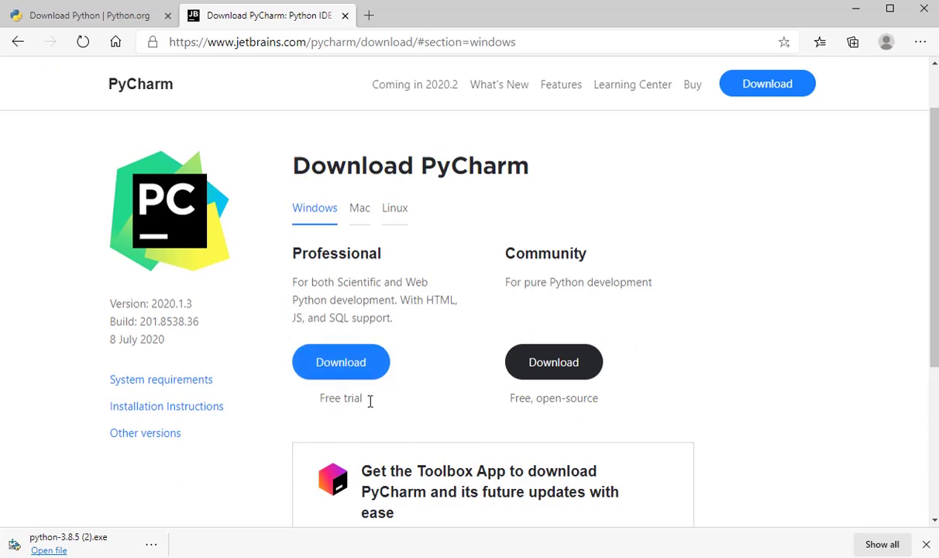
click(562, 372)
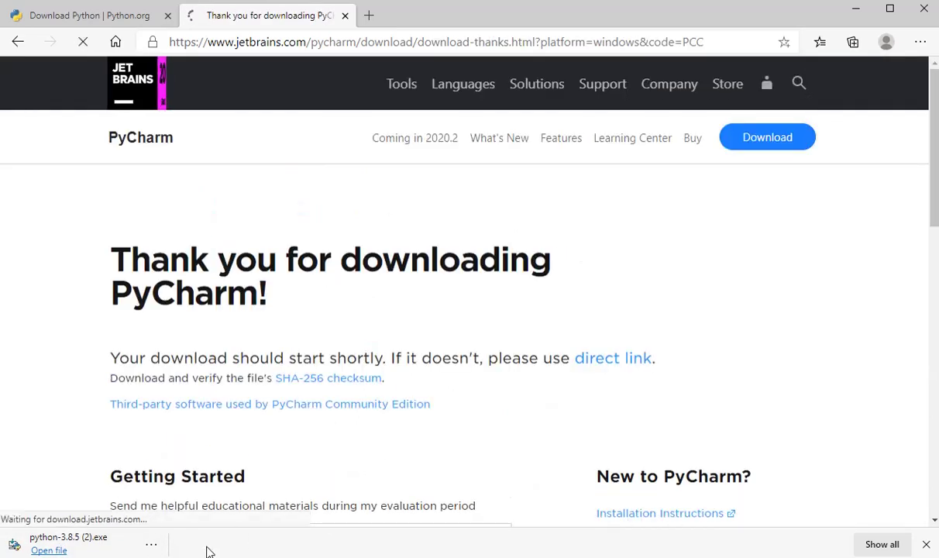
scroll(265, 303, down, 5)
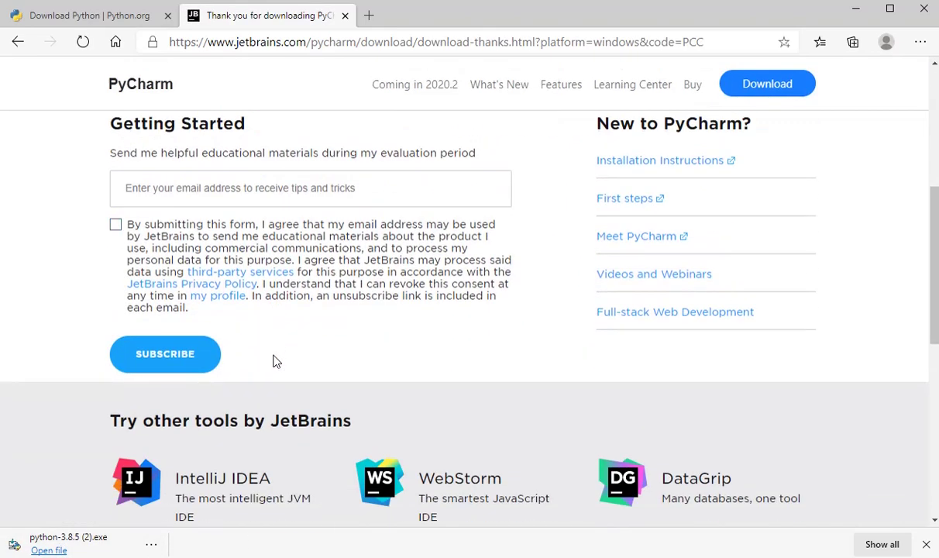
scroll(294, 399, down, 3)
scroll(206, 478, up, 5)
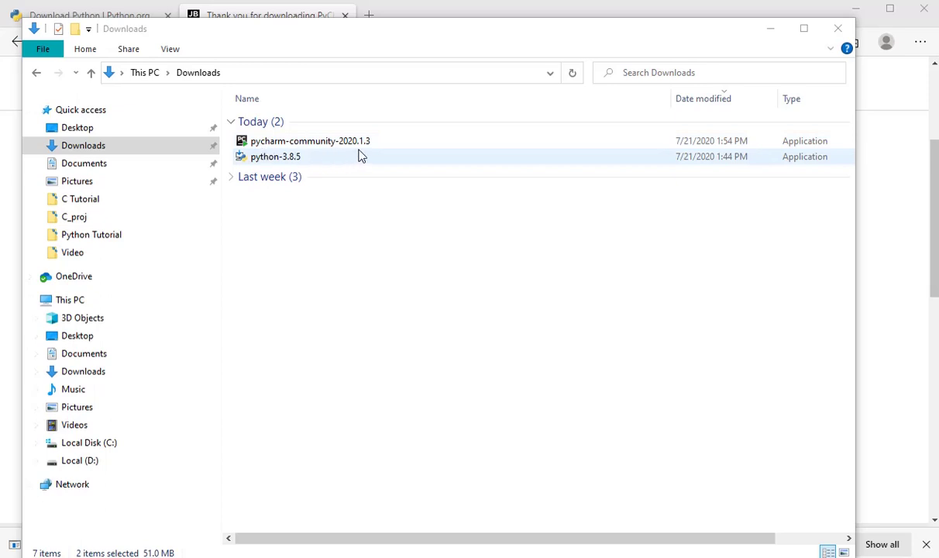
Run the python-3.8.5 installer from Downloads, add Python 3.8 to PATH, install with default settings and close the setup
double_click(287, 157)
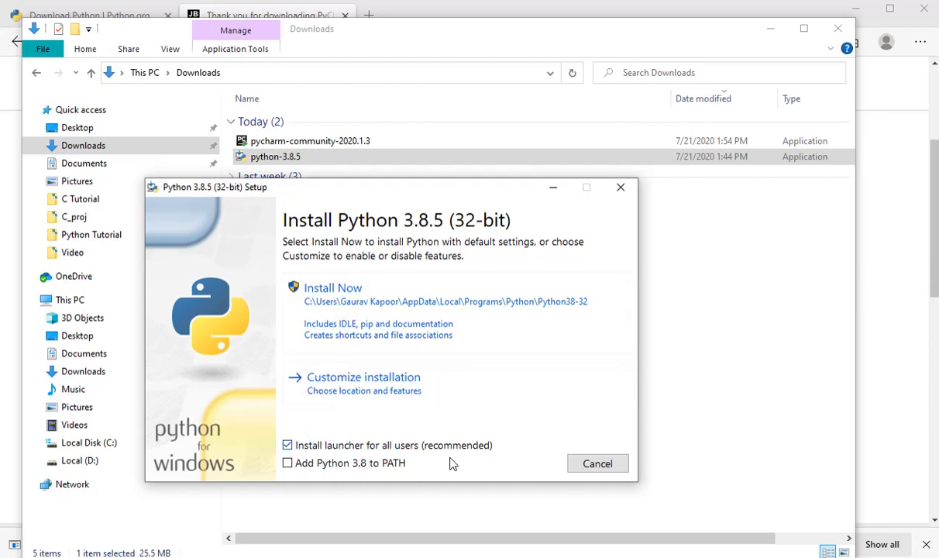
click(288, 465)
click(329, 286)
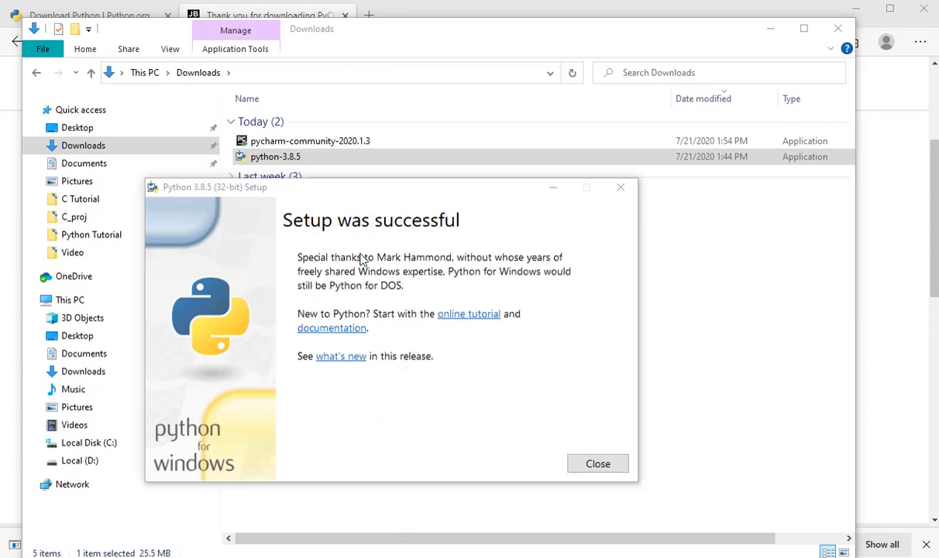
click(600, 468)
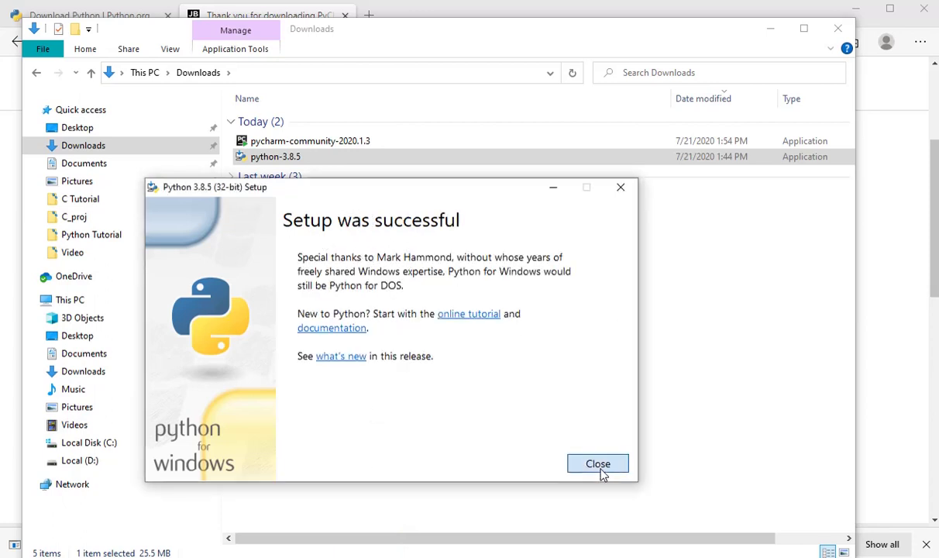
click(601, 468)
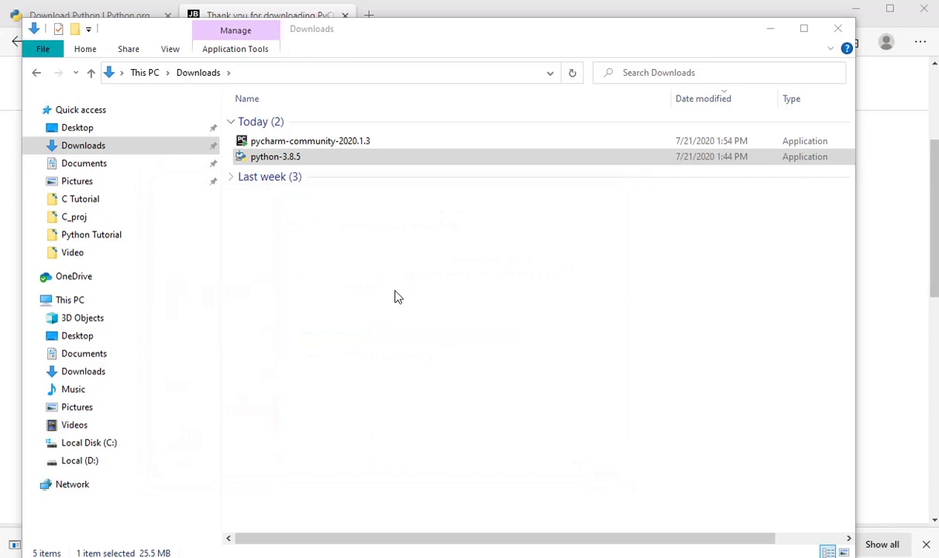
Launch the pycharm-community-2020.1.3 installer and accept the default destination folder under C:\Program Files\JetBrains
click(321, 148)
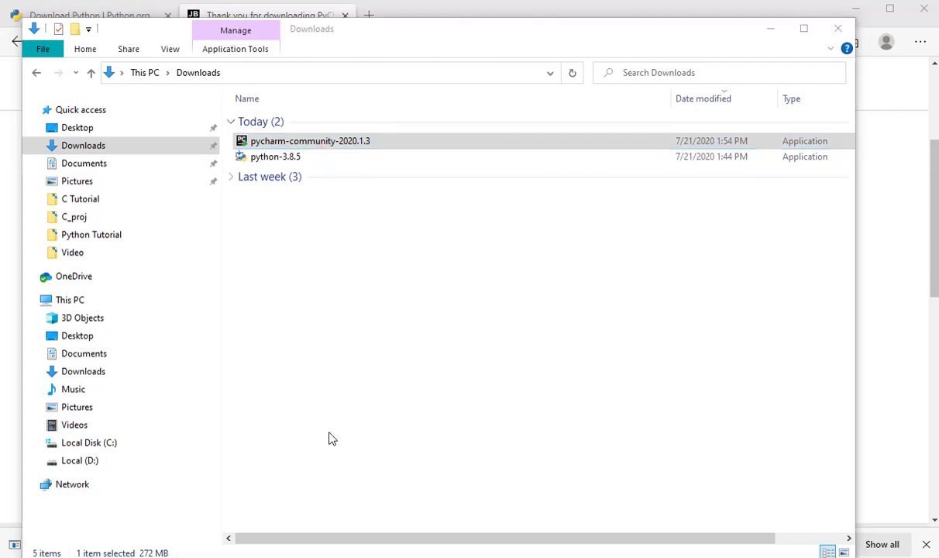
click(479, 456)
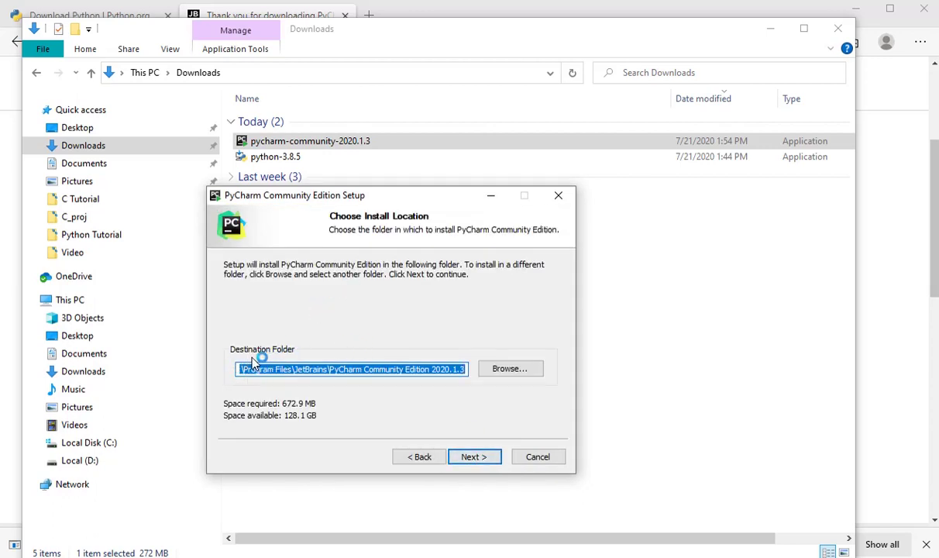
drag(259, 372, 218, 373)
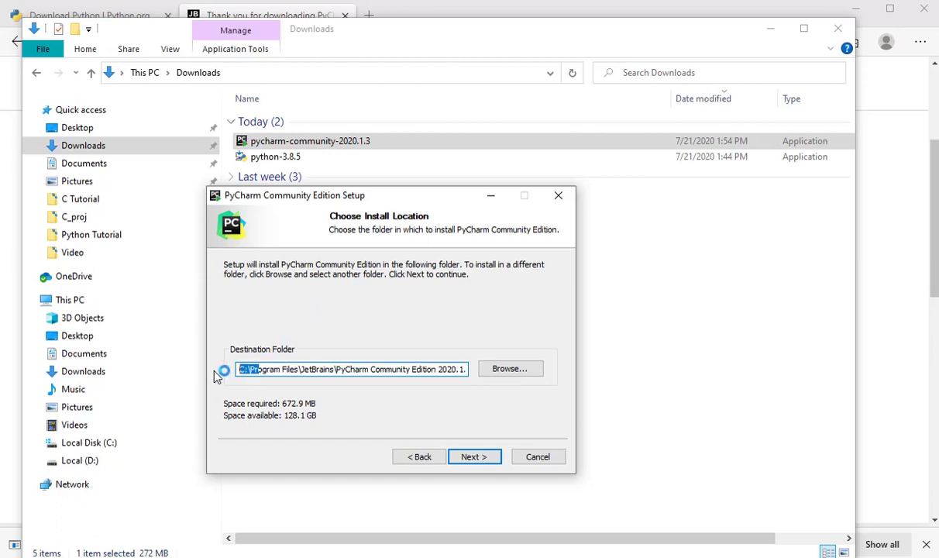
click(475, 455)
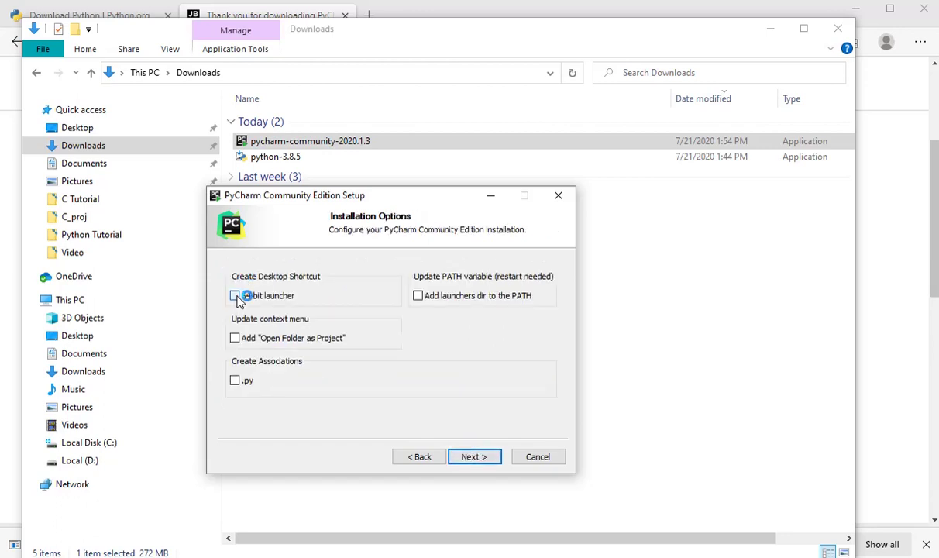
Associate .py files with PyCharm and install it using the JetBrains Start Menu folder
click(236, 381)
click(479, 459)
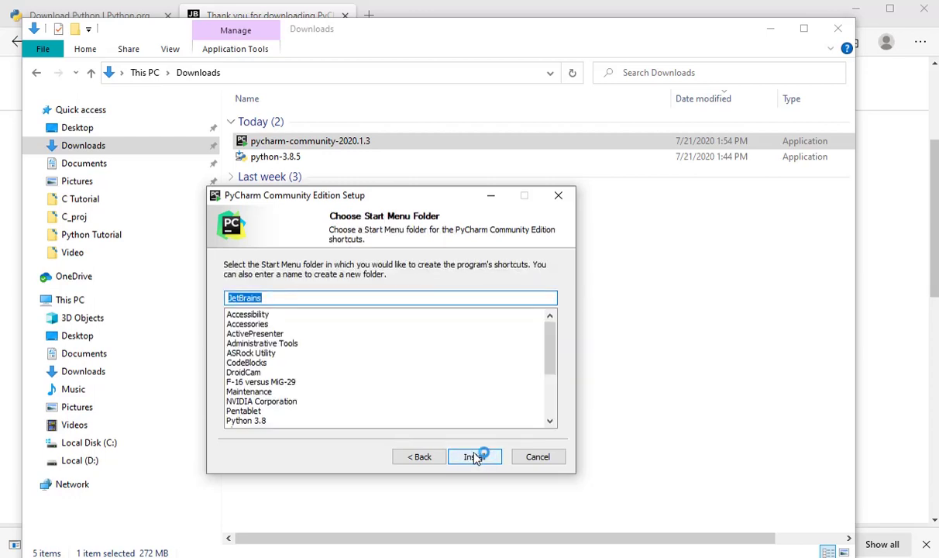
click(476, 457)
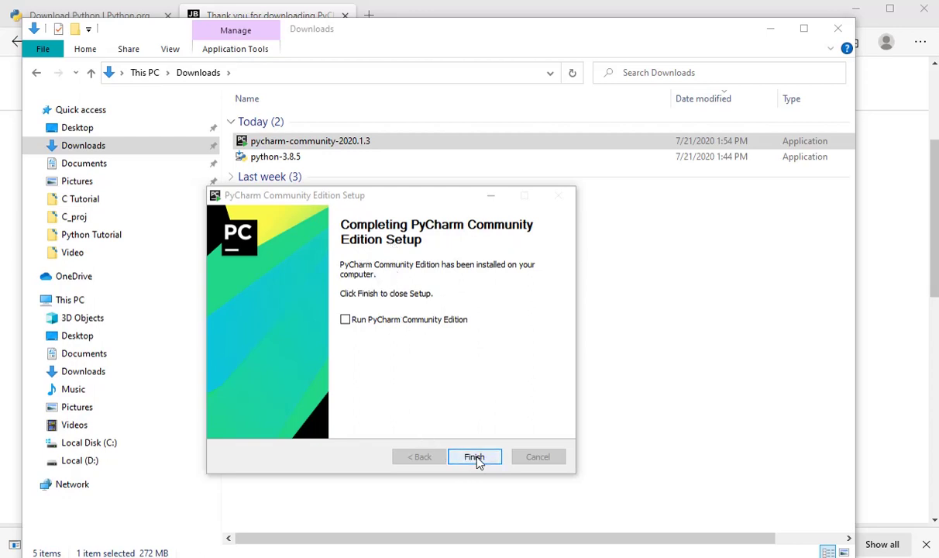
Finish the setup with Run PyCharm Community Edition enabled, and start PyCharm without importing settings
click(345, 320)
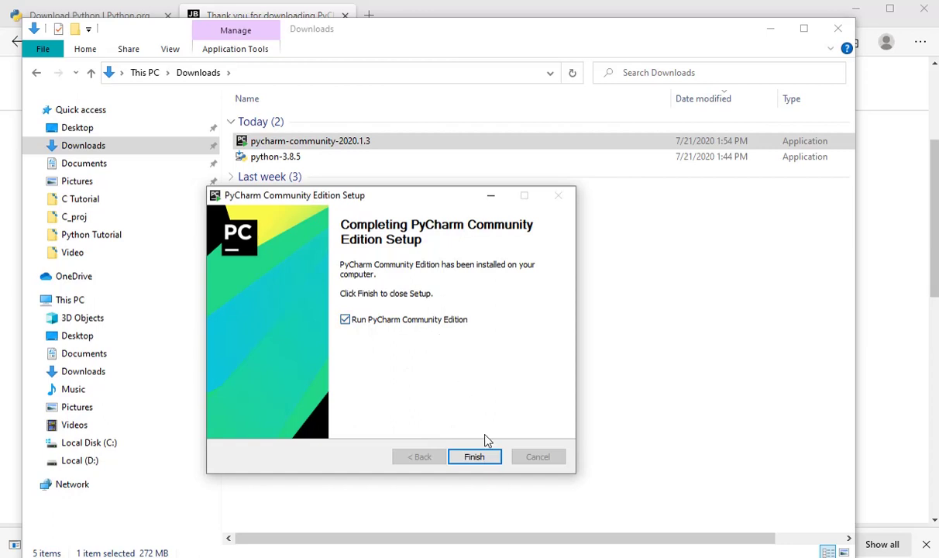
click(478, 456)
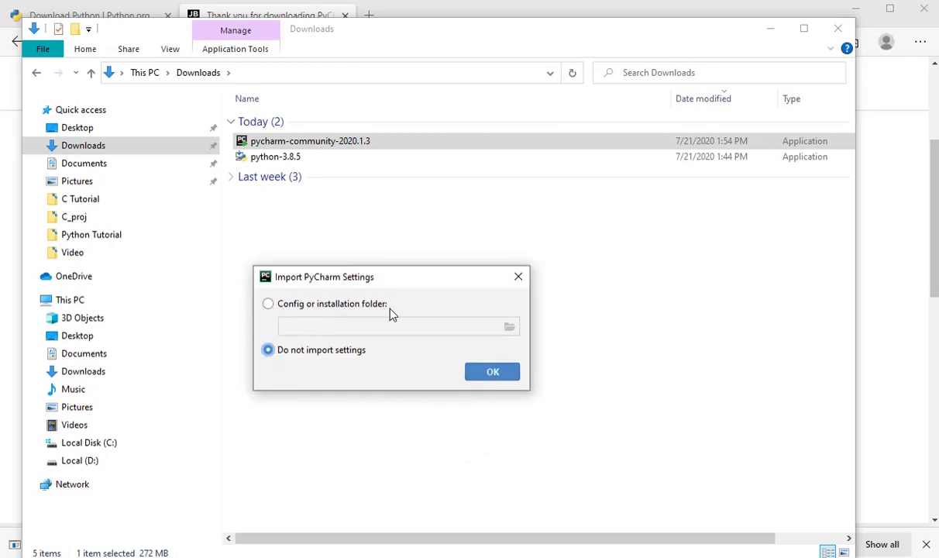
click(490, 378)
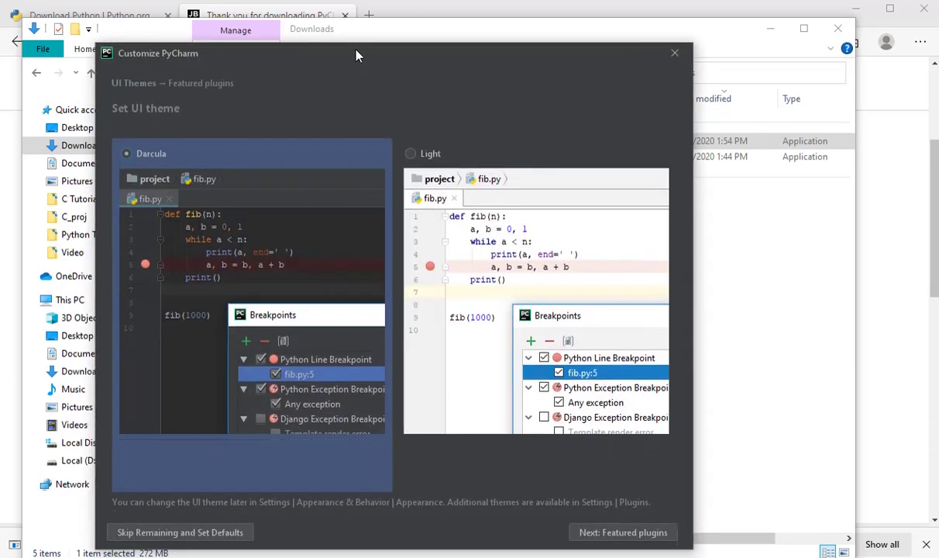
Preview the Light UI theme, choose Darcula instead, and skip the remaining customization with defaults
click(458, 273)
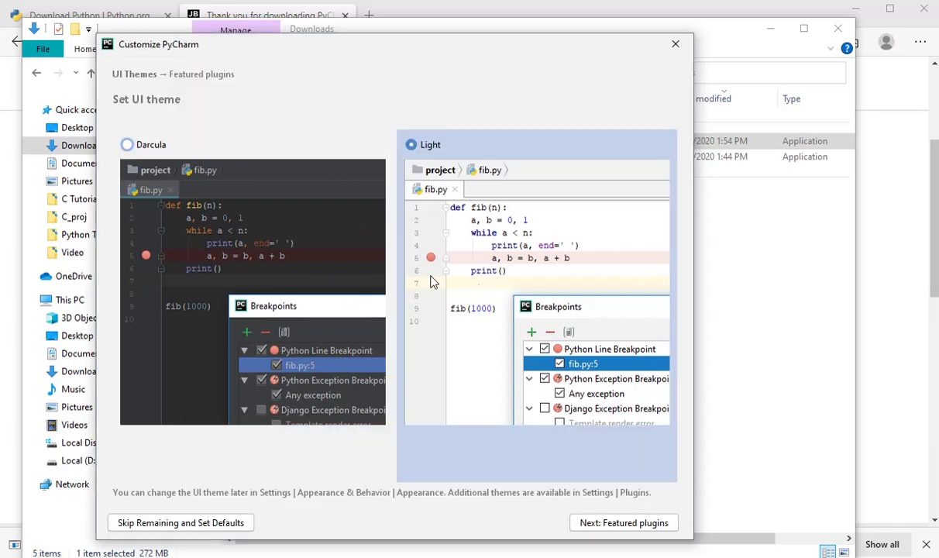
click(310, 268)
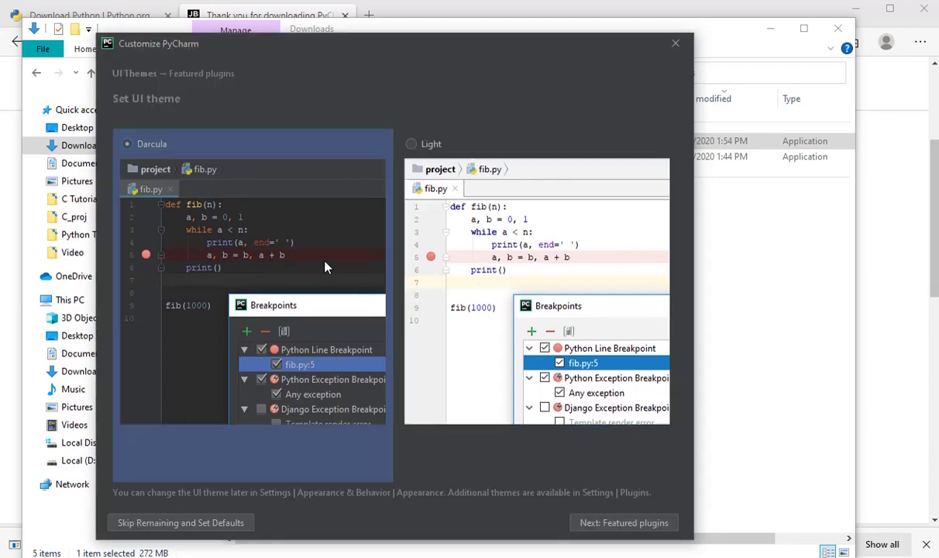
click(192, 523)
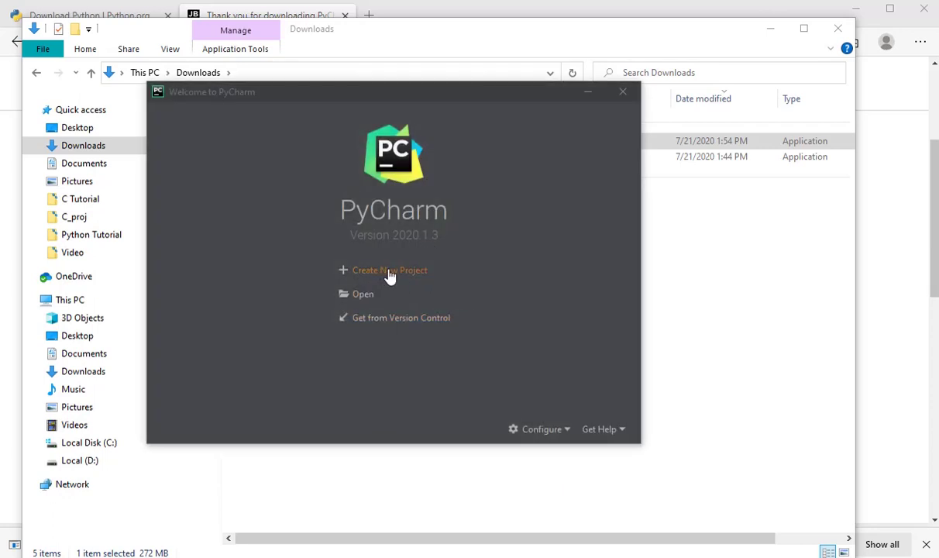
Start a new project and set its location to the D:\Dev\Python folder
click(391, 273)
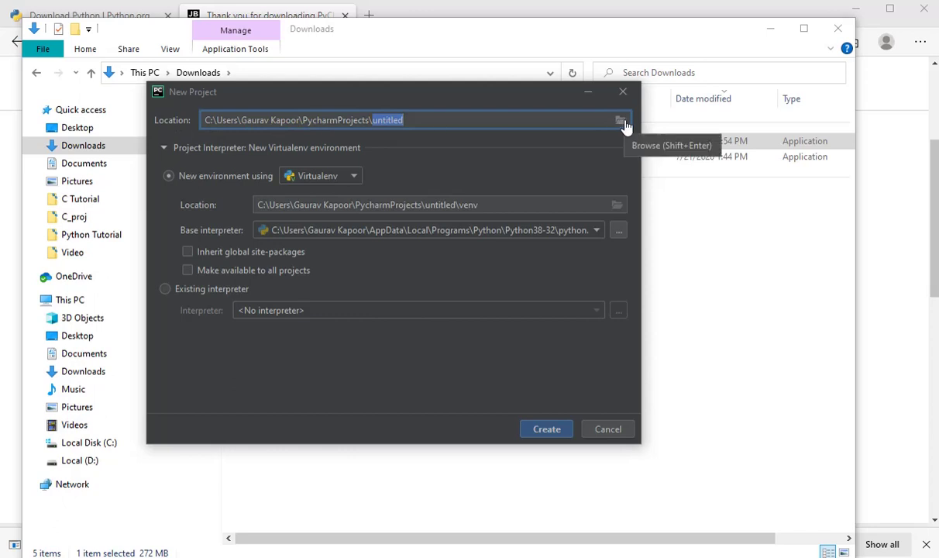
click(376, 556)
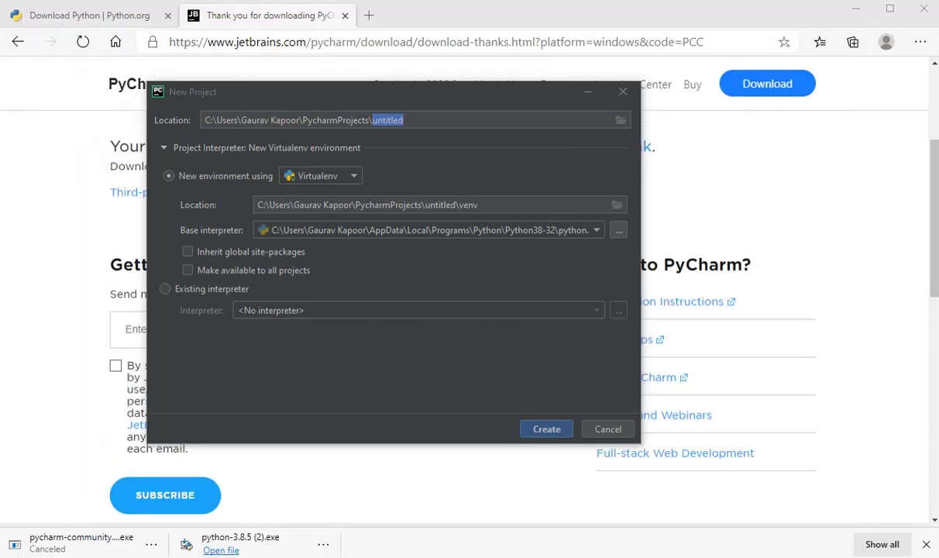
click(619, 121)
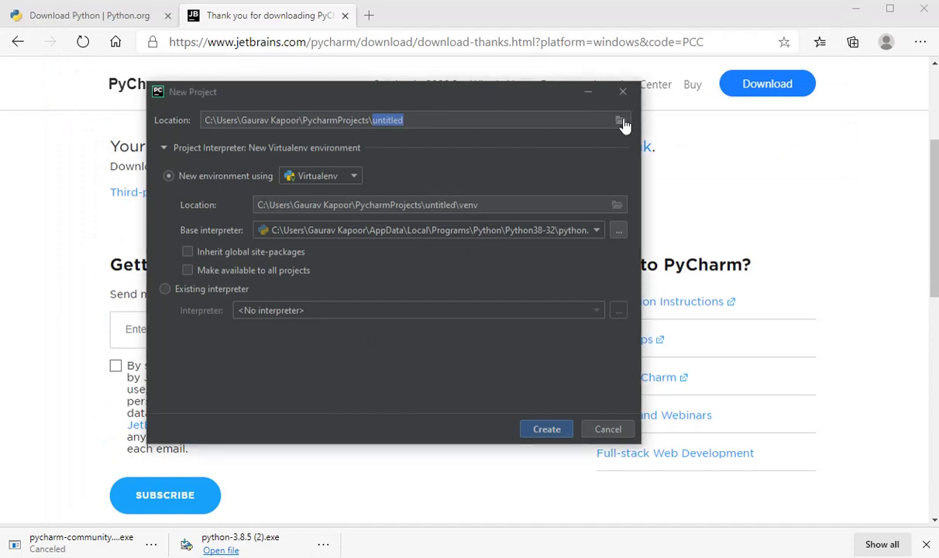
click(621, 122)
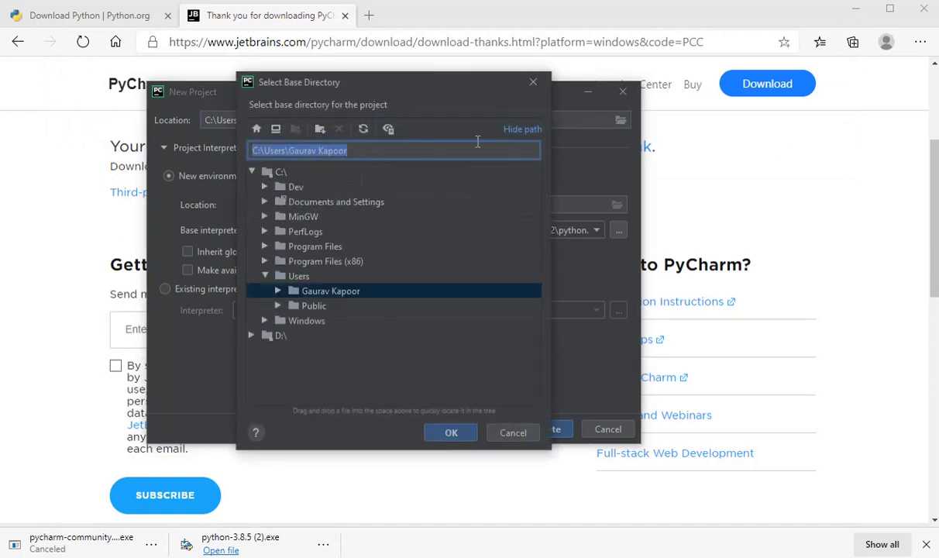
click(251, 171)
click(252, 188)
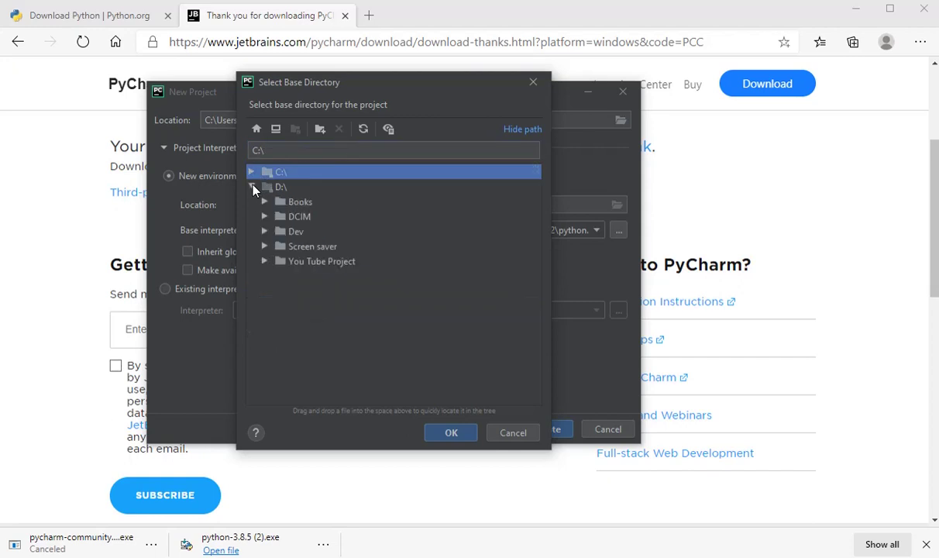
click(264, 230)
click(320, 276)
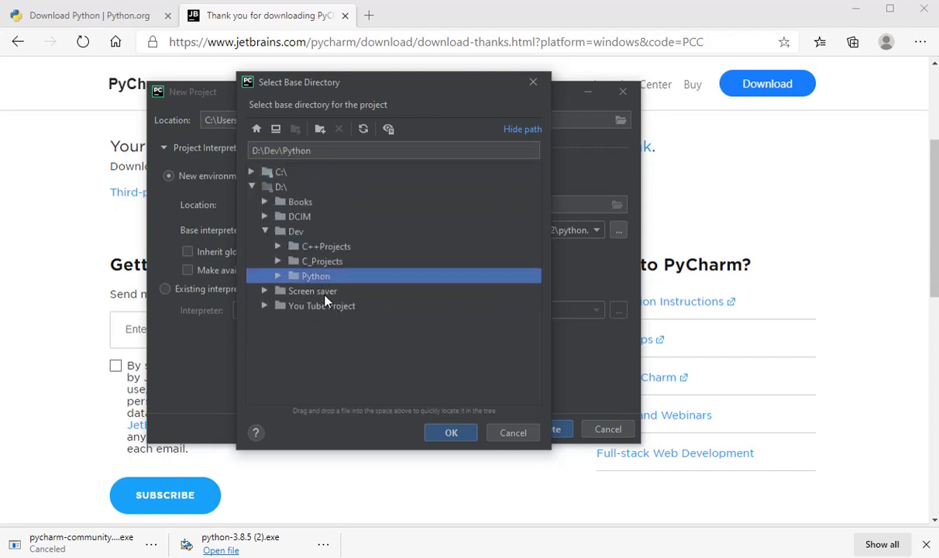
click(279, 276)
click(279, 277)
click(450, 433)
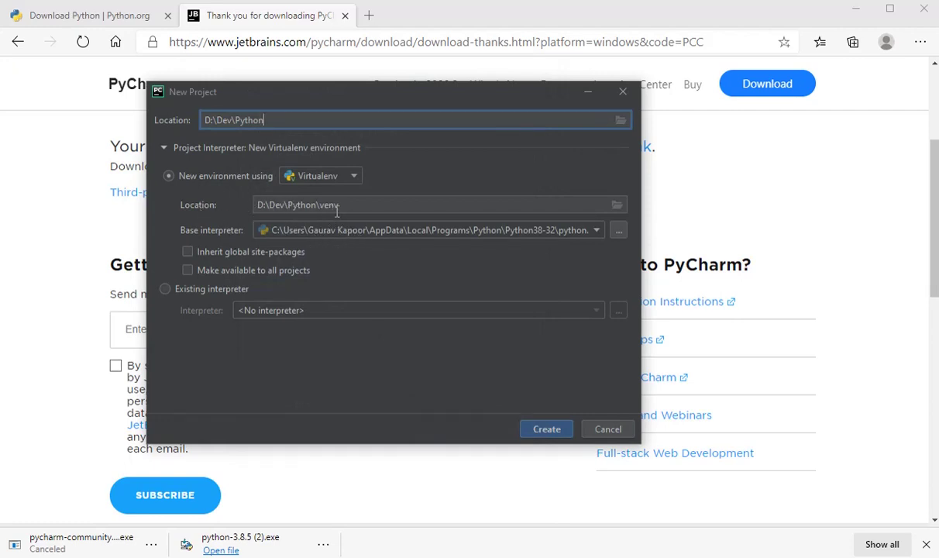
Keep Virtualenv as the new environment, create the project from the existing sources, and dismiss the Tip of the Day
click(346, 176)
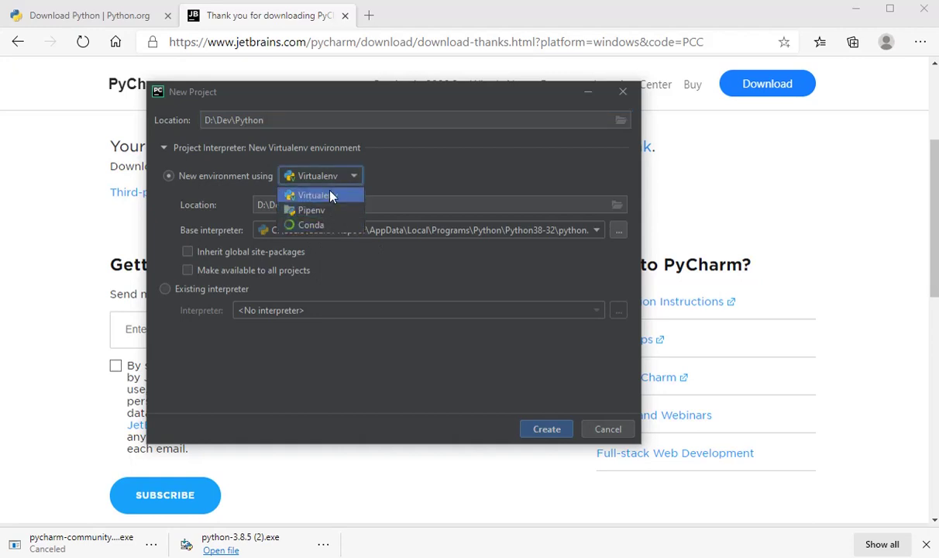
click(331, 195)
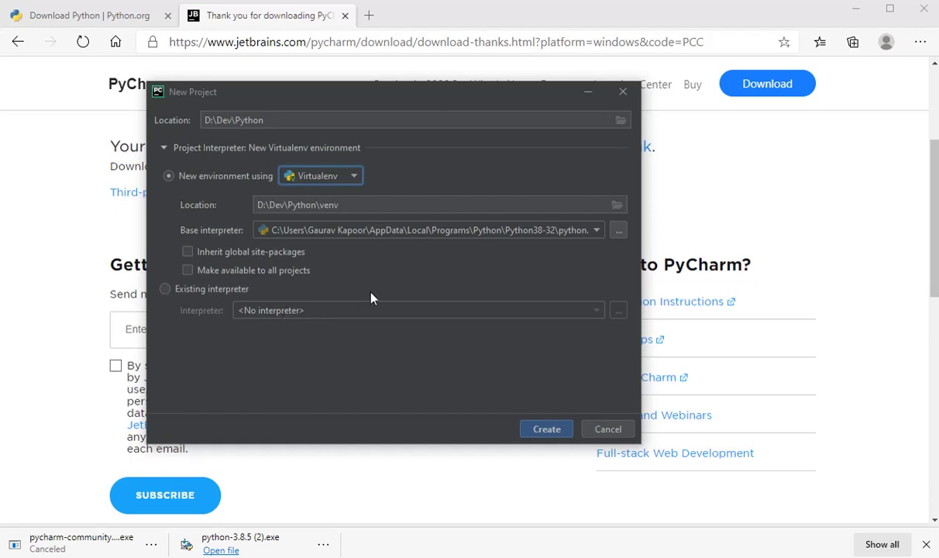
click(549, 431)
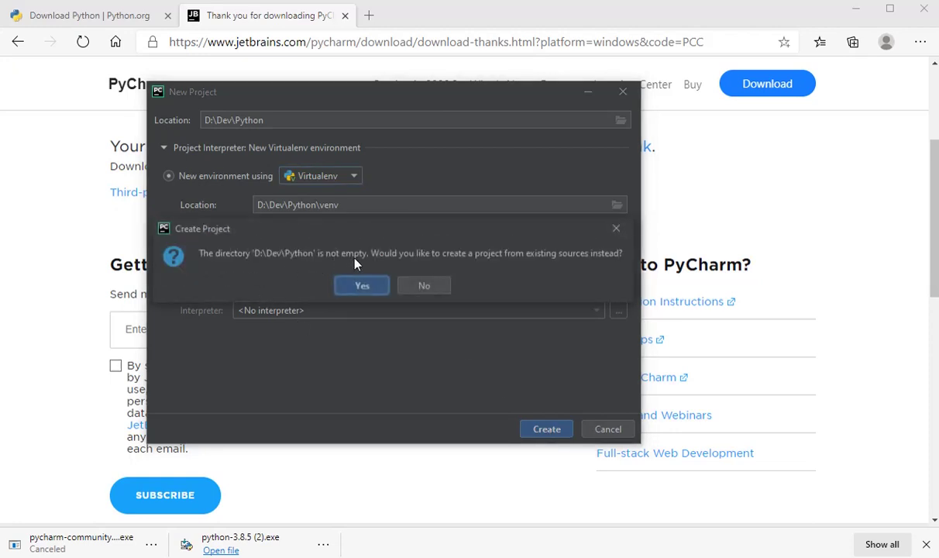
click(363, 289)
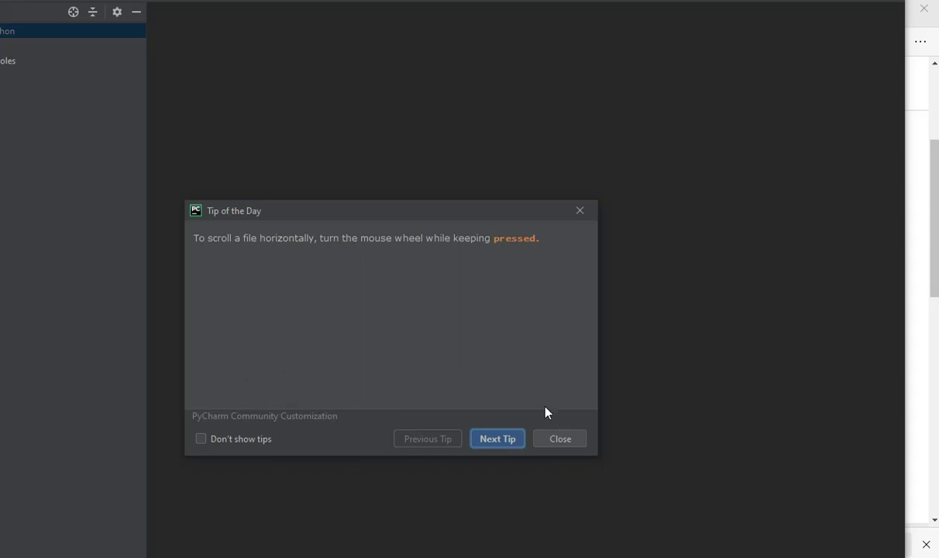
click(571, 440)
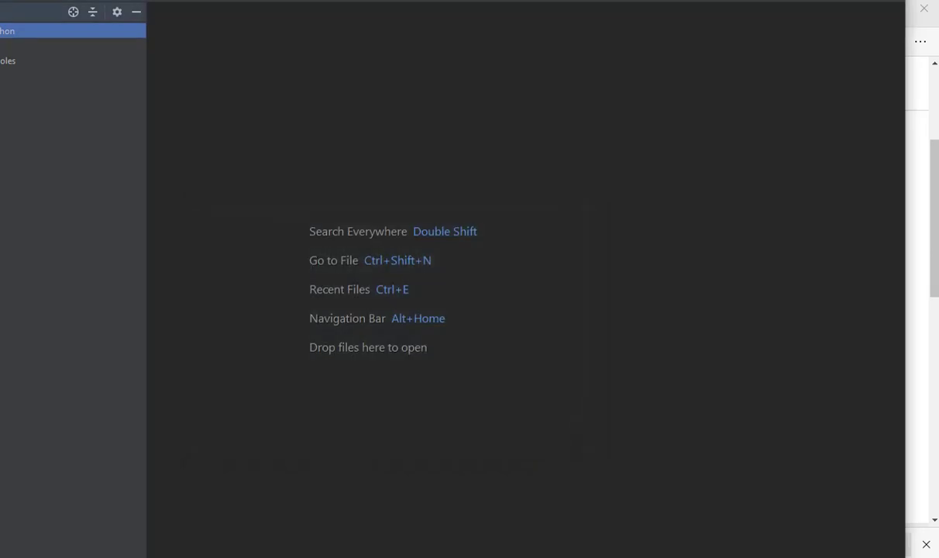
Resize the project window so that its side, lower and upper edges fit within the screen
mouse_move(0, 279)
mouse_down()
mouse_move(40, 279)
mouse_move(10, 279)
mouse_up()
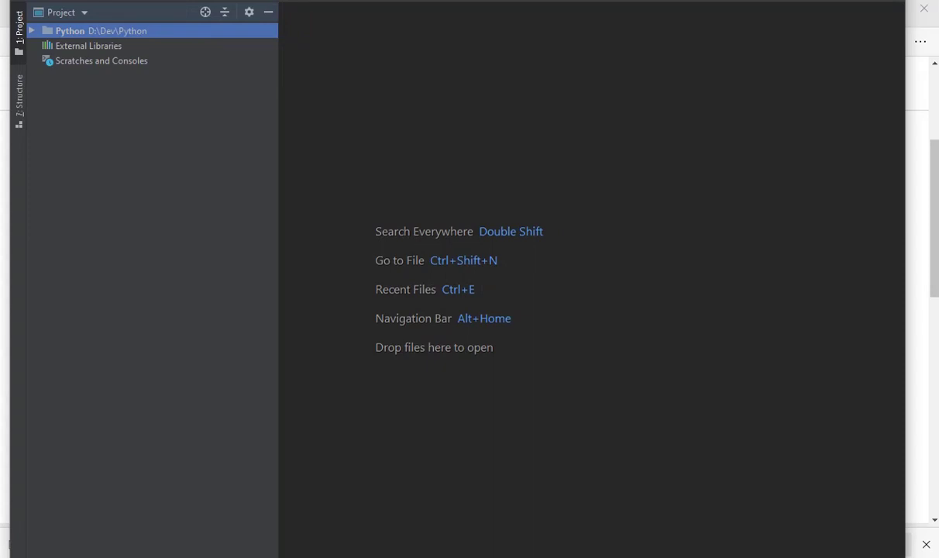
mouse_move(518, 557)
mouse_down()
mouse_move(518, 520)
mouse_move(514, 554)
mouse_up()
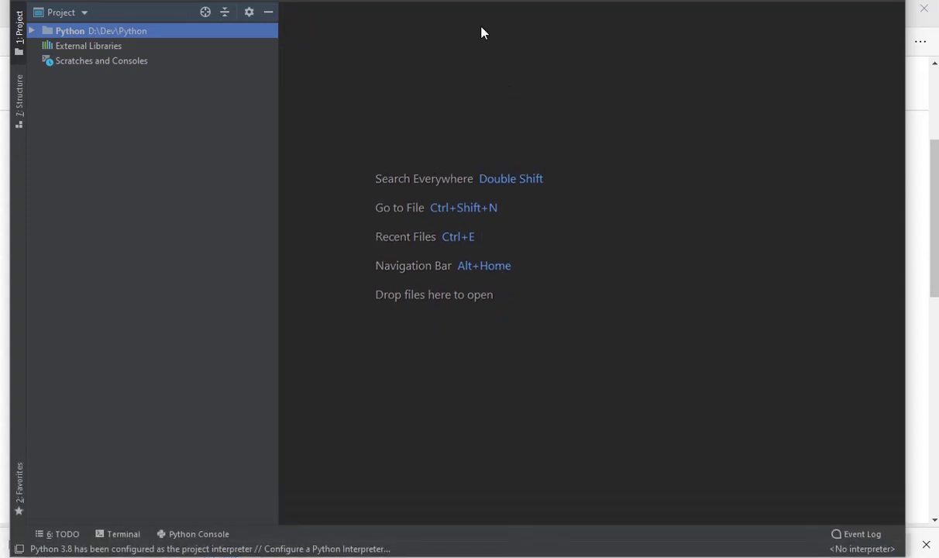
drag(466, 0, 466, 3)
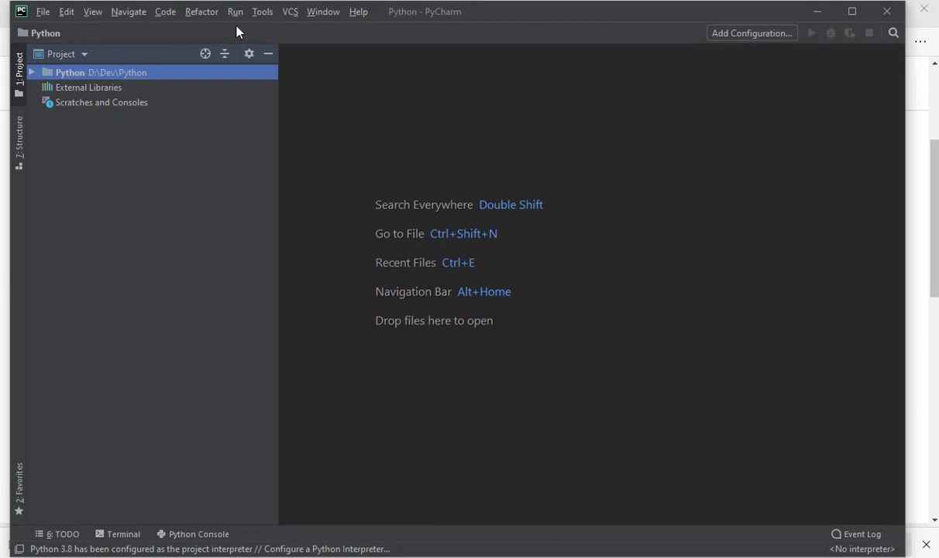
click(43, 12)
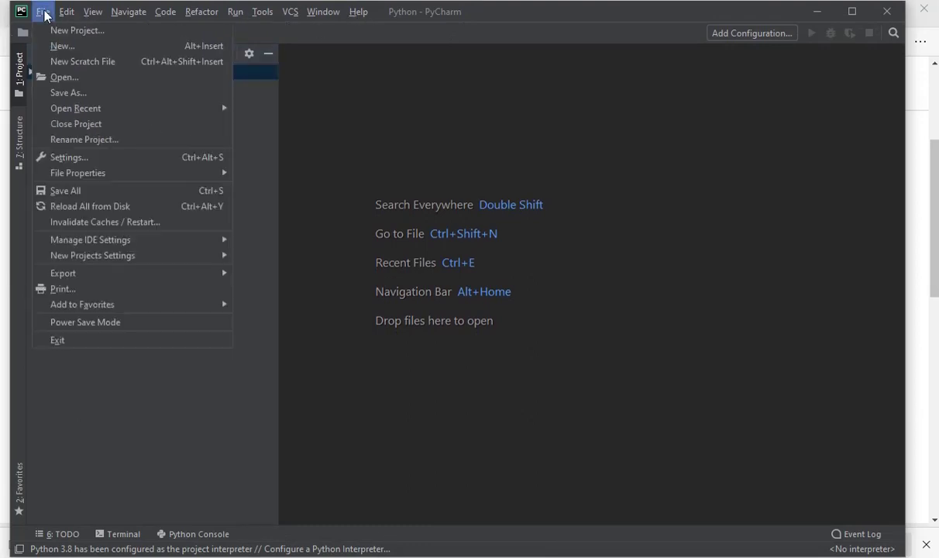
click(77, 31)
click(67, 12)
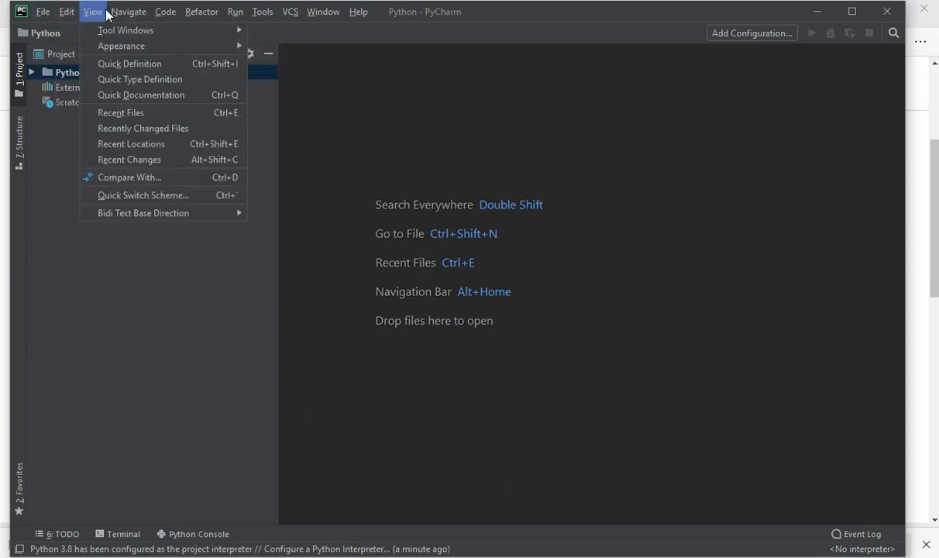
mouse_move(128, 12)
click(609, 322)
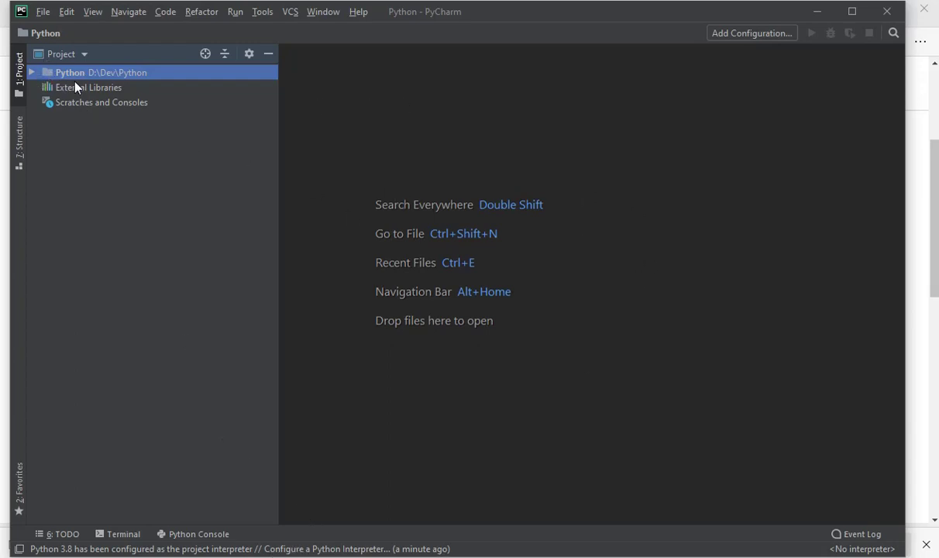
Create a new scratch file of type Python
click(44, 12)
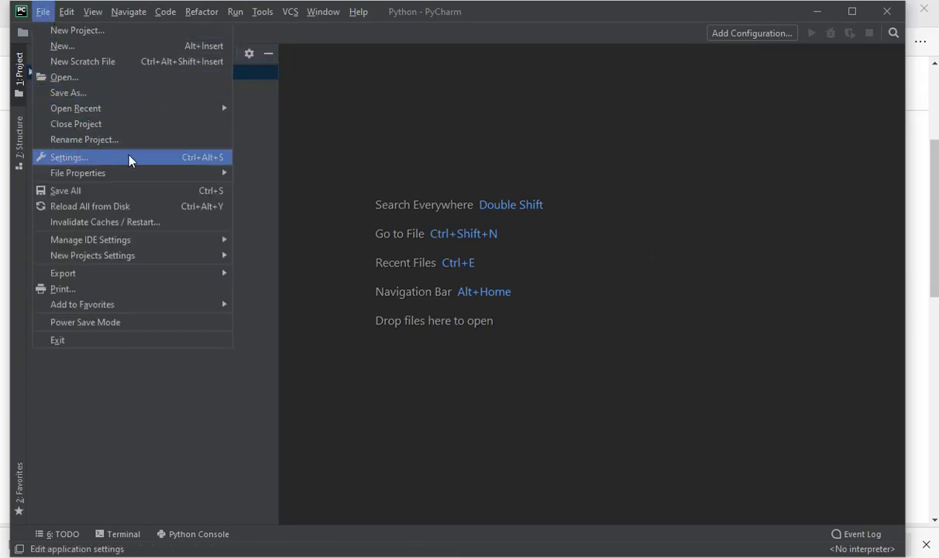
click(69, 62)
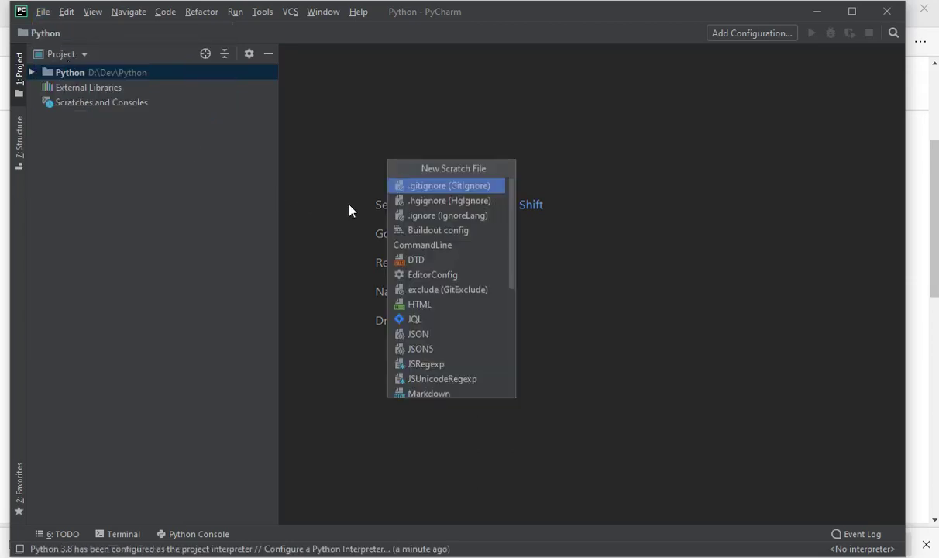
scroll(423, 248, down, 4)
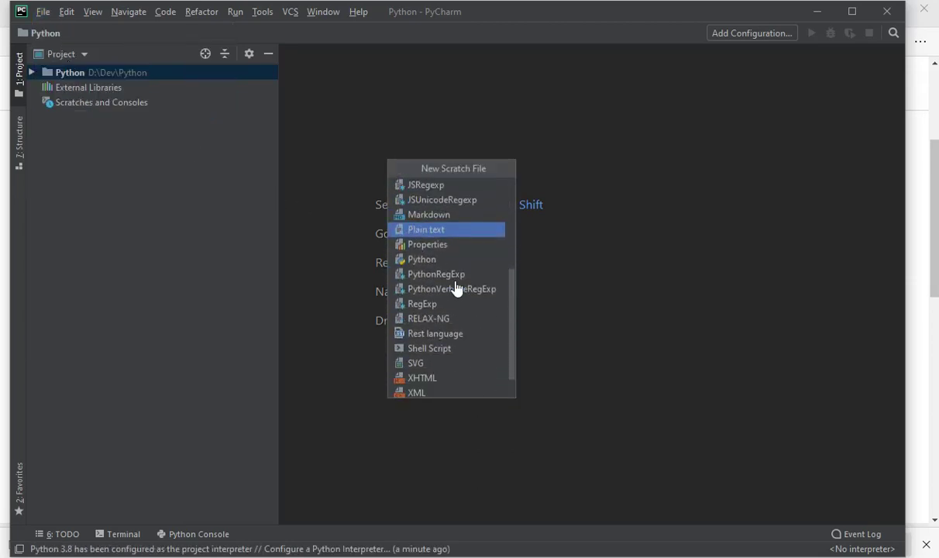
scroll(458, 288, up, 4)
scroll(461, 271, down, 2)
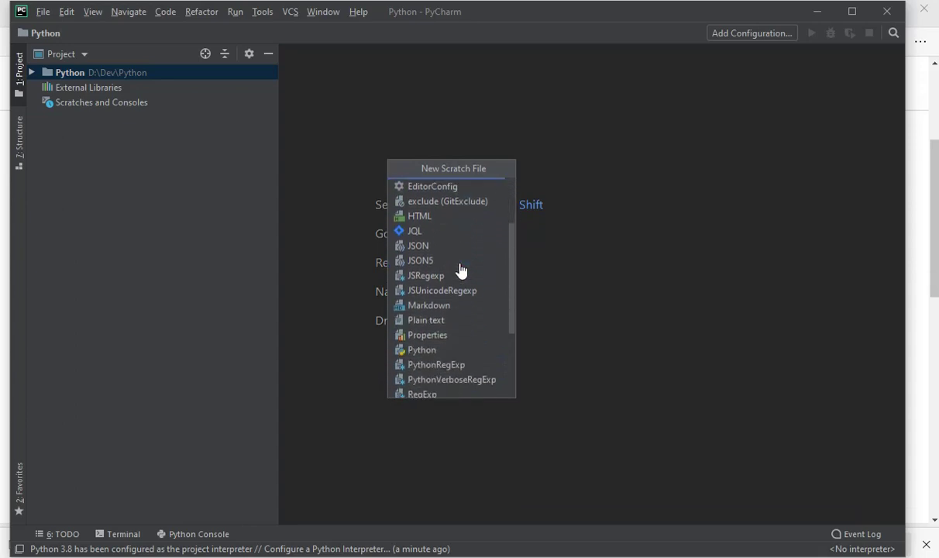
click(437, 351)
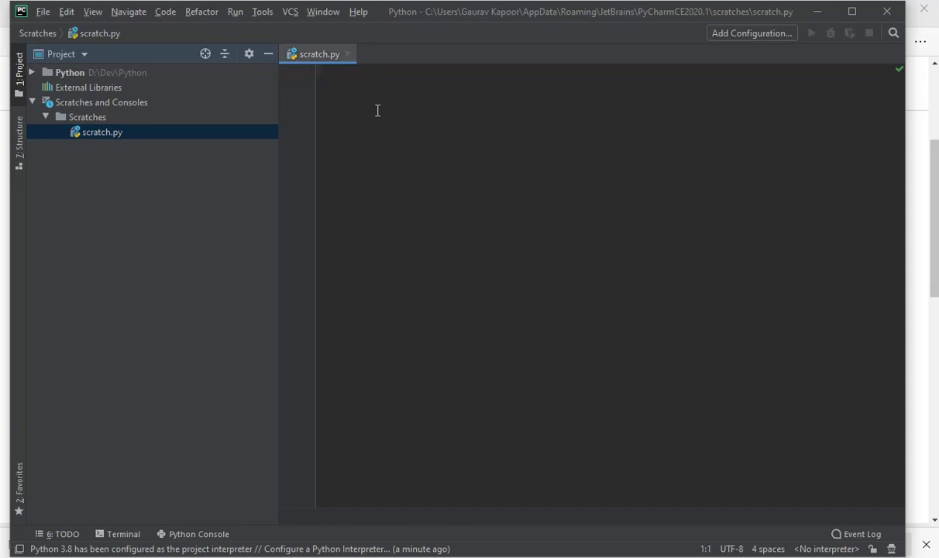
Write print("Hello world!") on the second line of scratch.py
key(Return)
text(p)
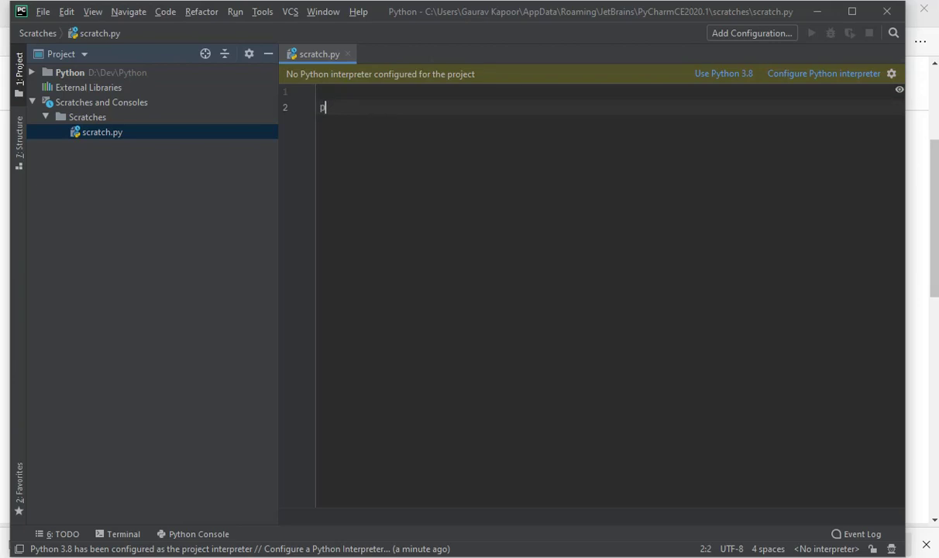
text(rint())
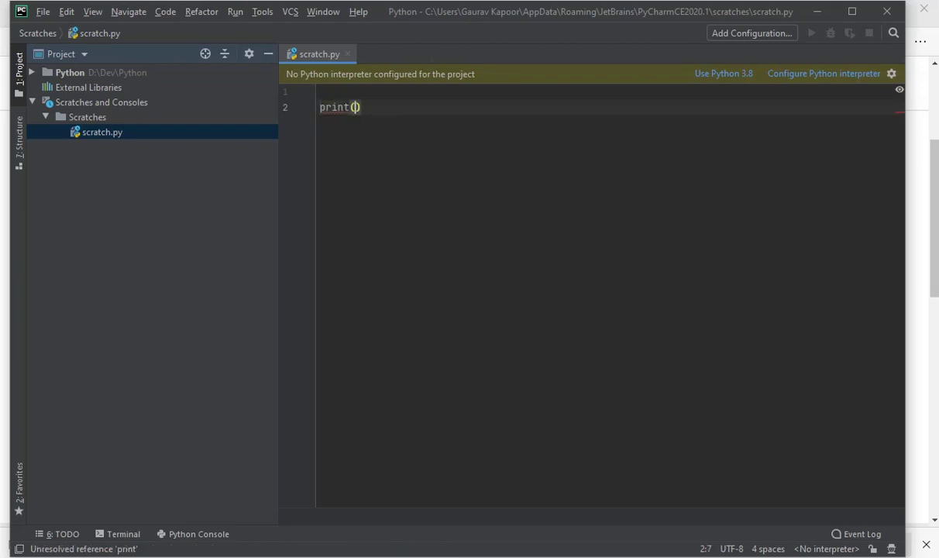
key(Left)
text(")
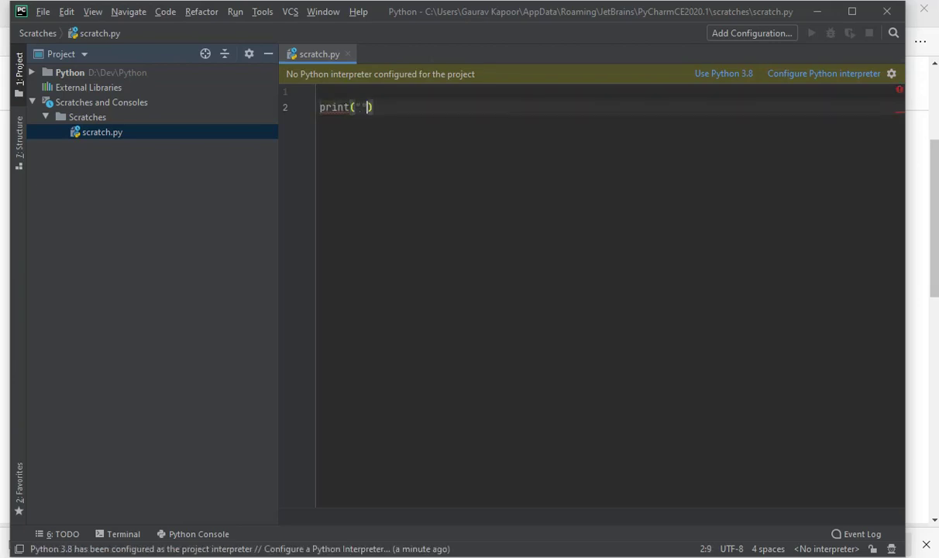
text(Hellowor)
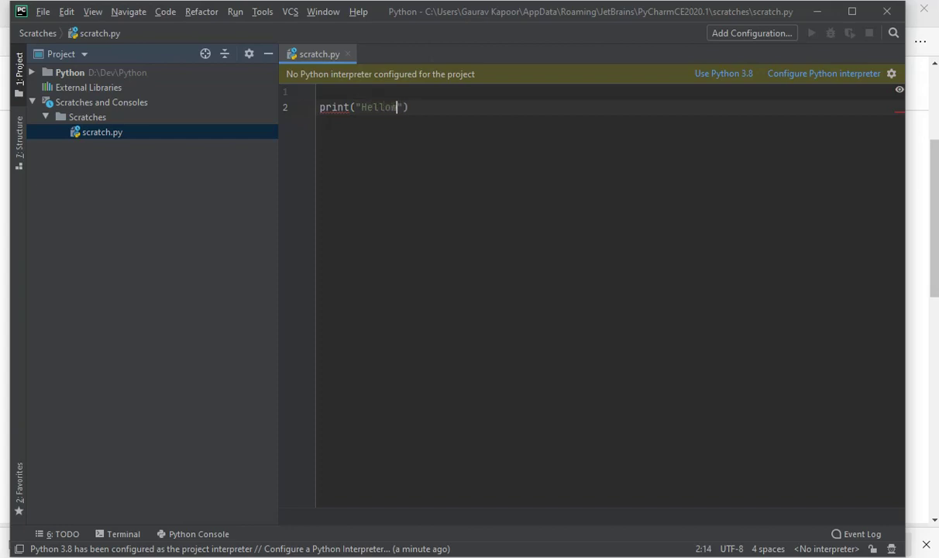
text(ld!)
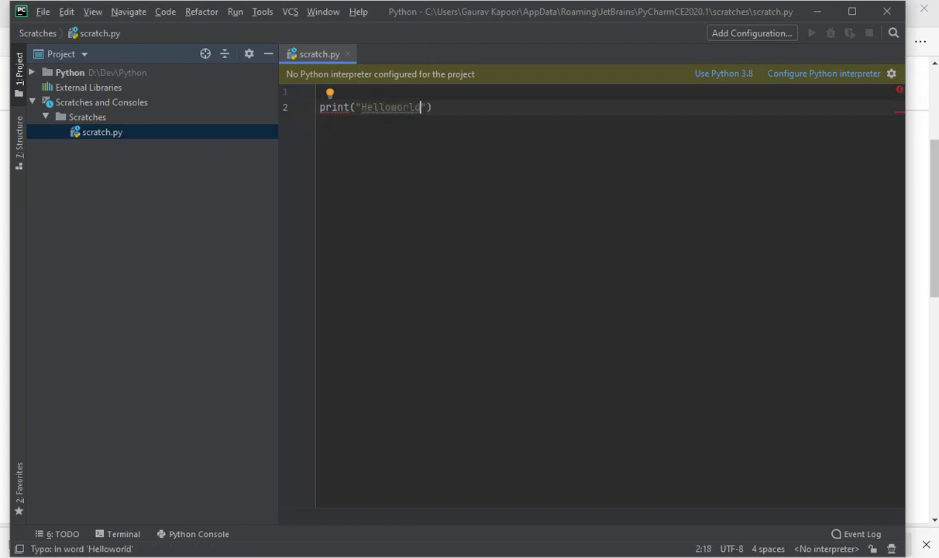
key(Left)
key(Left)
key(Left)
key(Left)
key(Left)
key(Left)
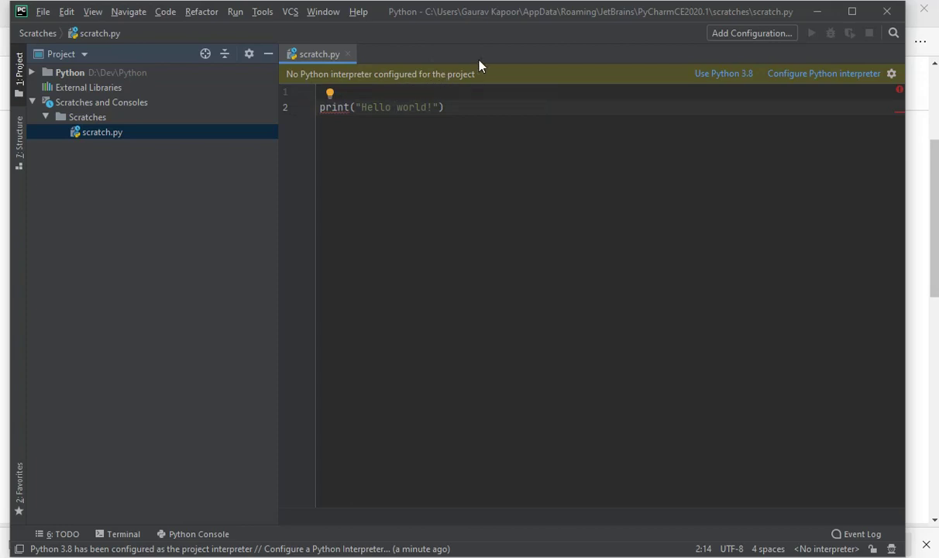
click(476, 205)
Try to run scratch.py from its run configuration without choosing a Python interpreter
drag(575, 13, 545, 13)
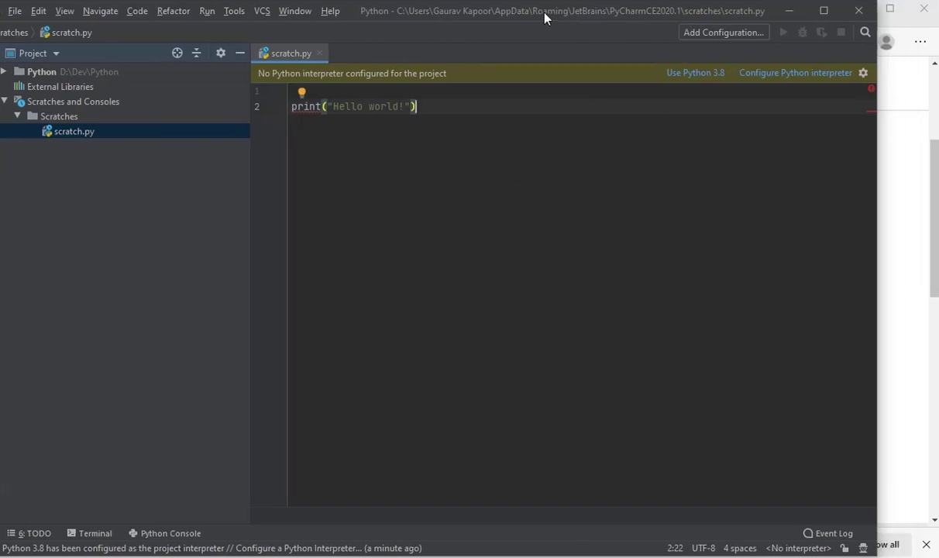
right_click(284, 58)
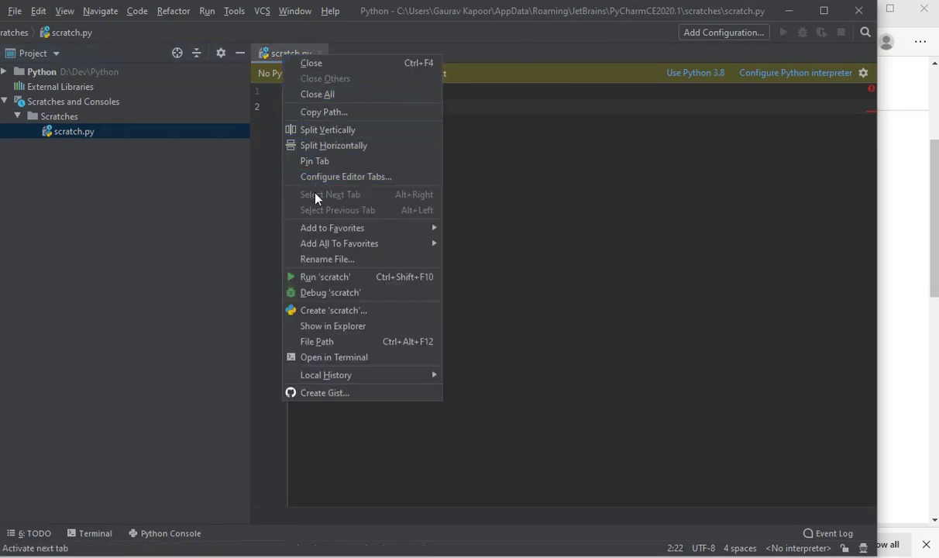
click(320, 278)
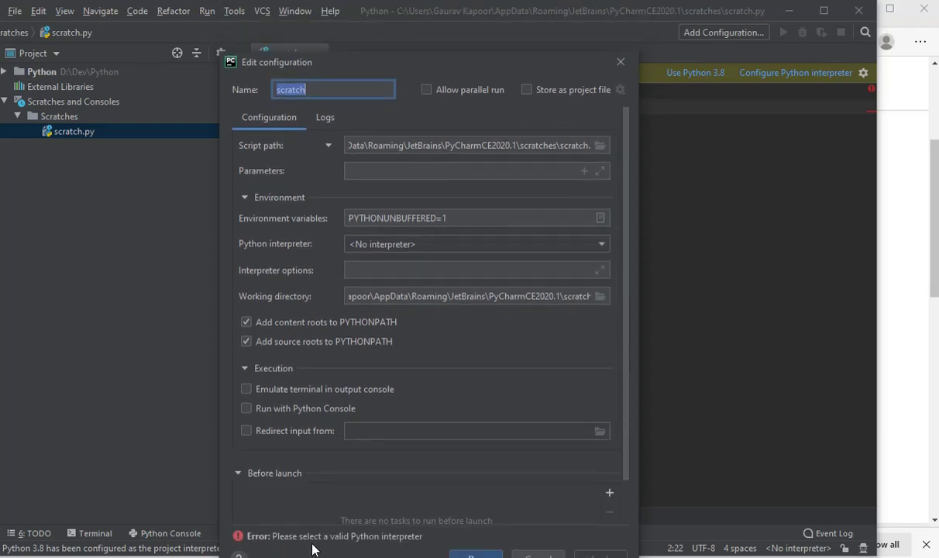
drag(427, 70, 432, 40)
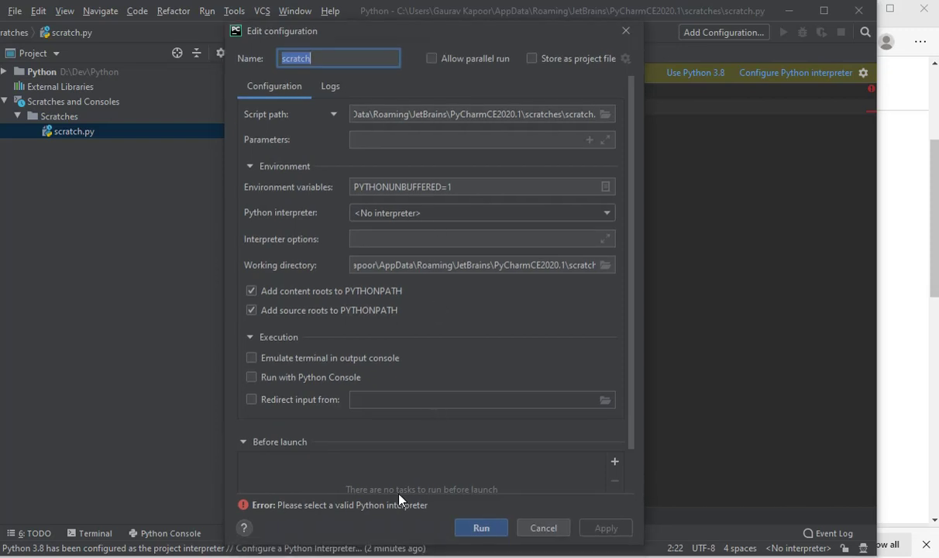
click(479, 527)
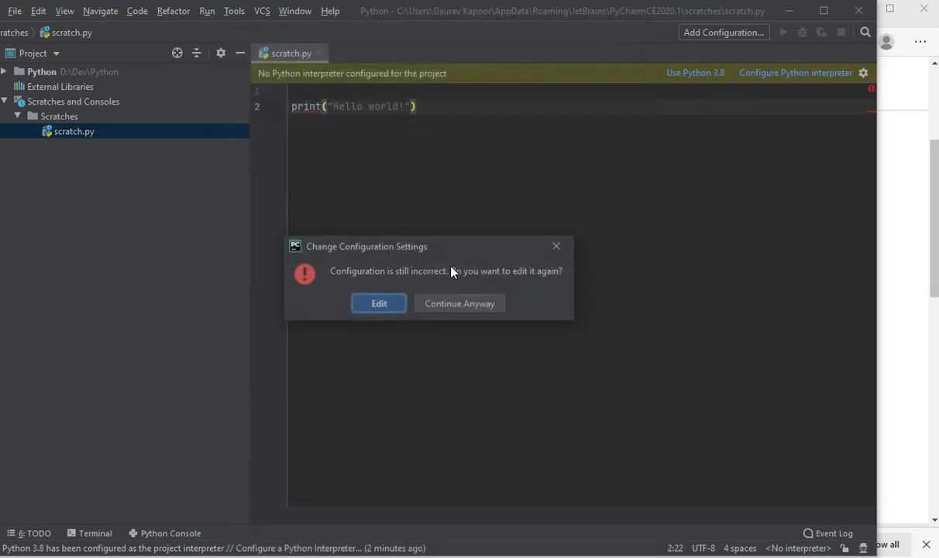
Edit the scratch run configuration again to use the Python 3.8 interpreter, and run the script
click(376, 304)
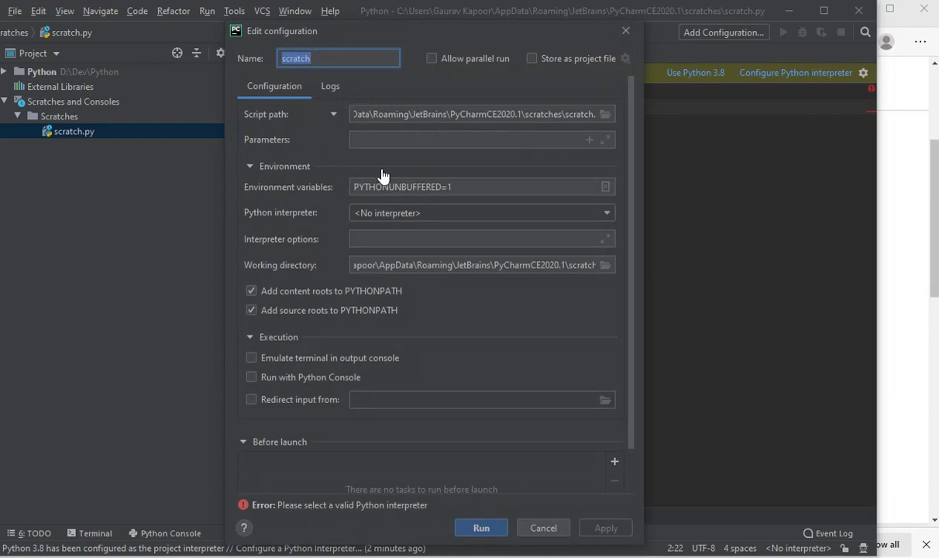
click(472, 217)
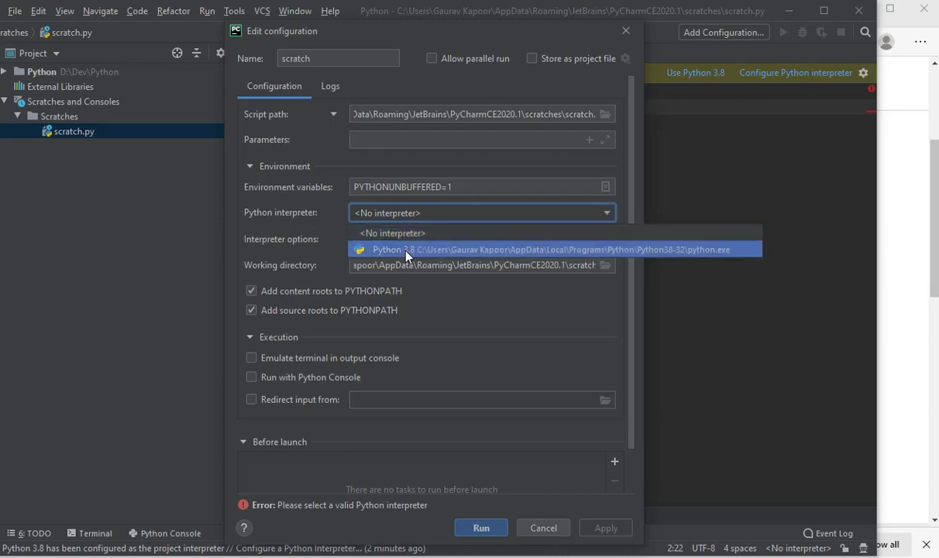
click(433, 251)
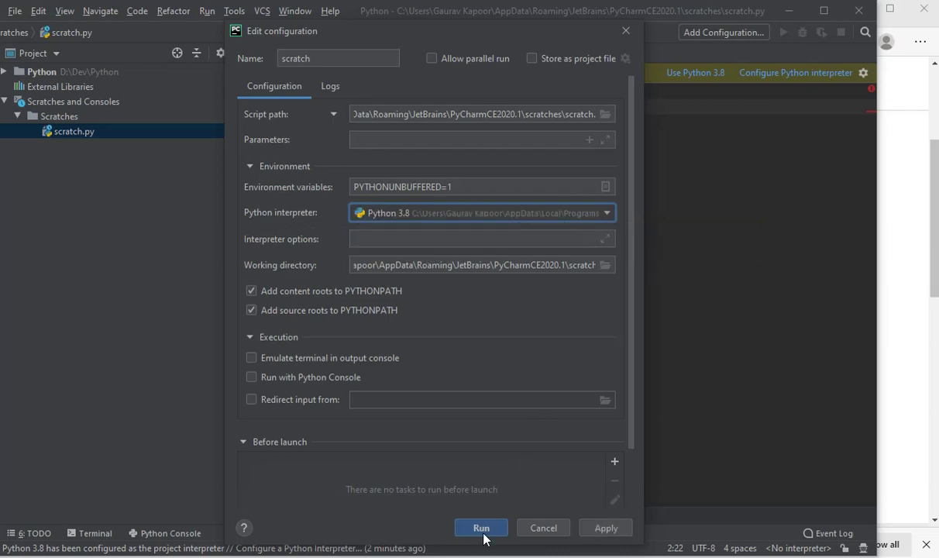
click(606, 527)
click(483, 532)
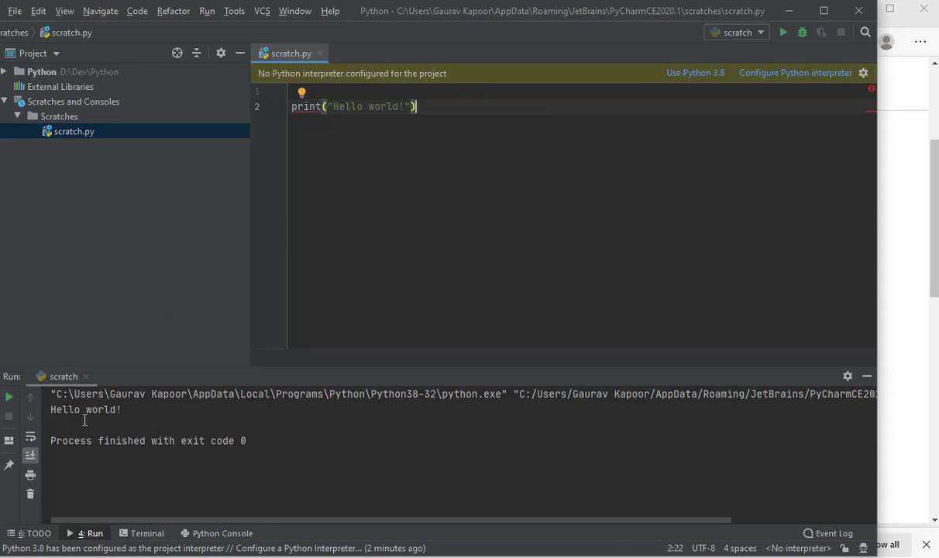
drag(121, 409, 39, 411)
Add print(7+8) on line 4 of scratch.py, leaving a blank line after the Hello world statement
click(369, 107)
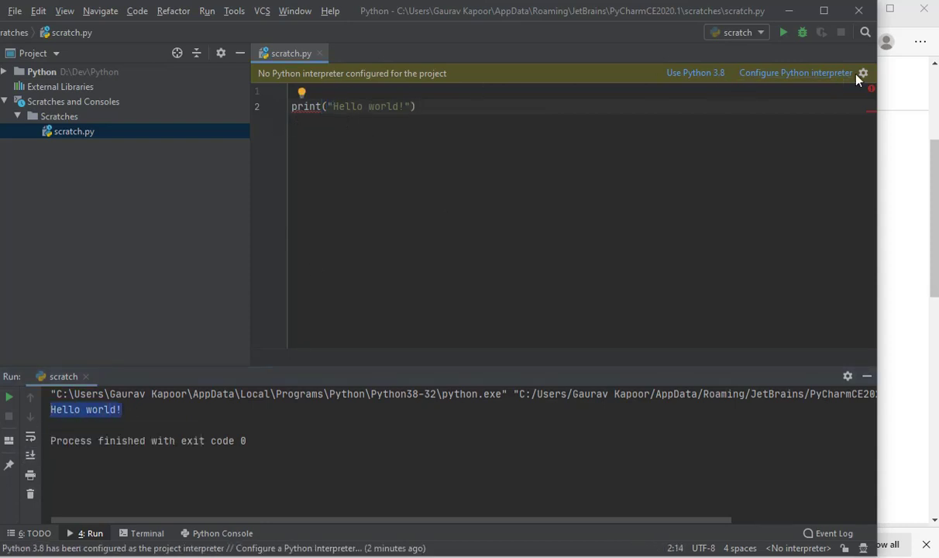
click(439, 106)
key(Return)
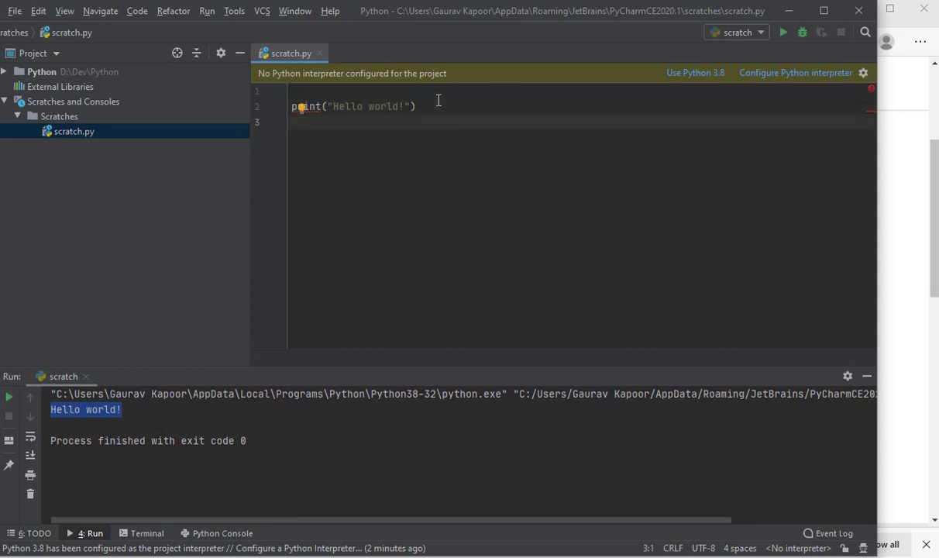
key(Return)
text(print)
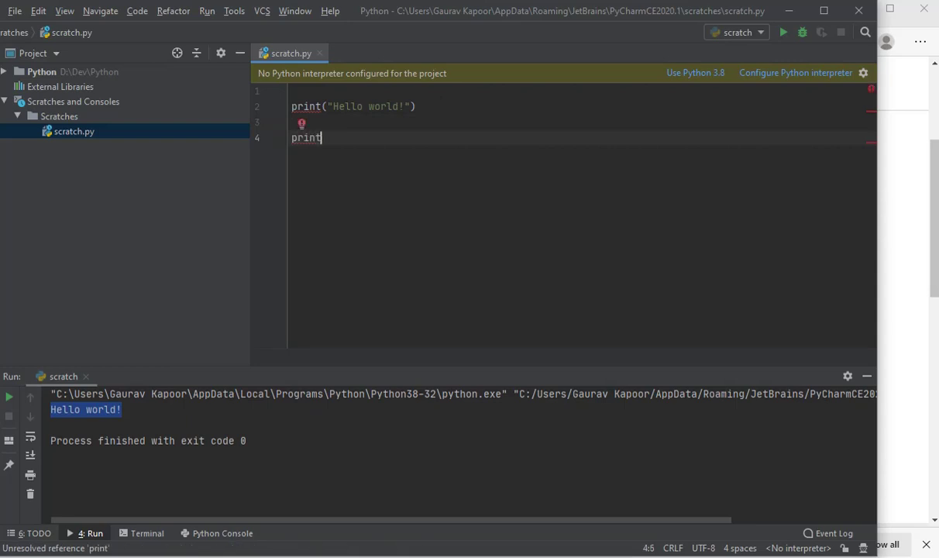
text((7+8)
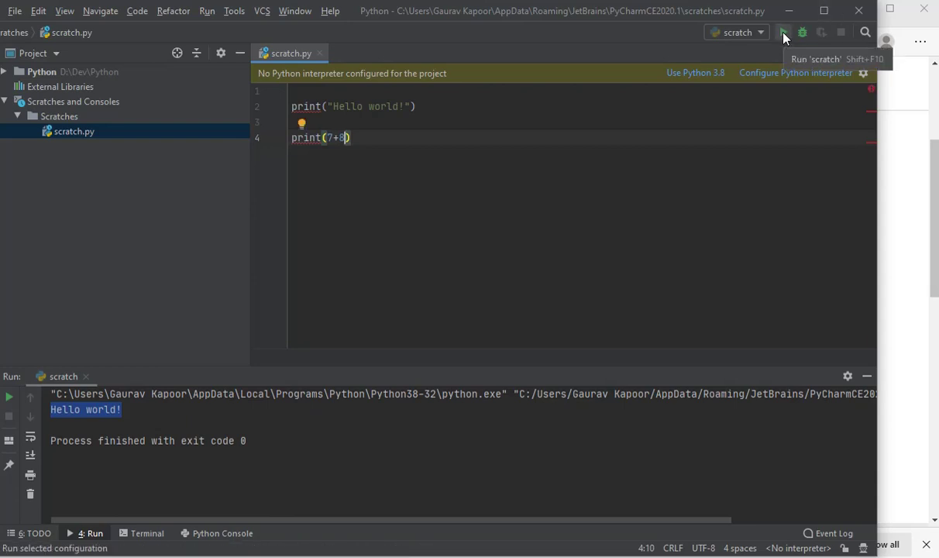
Run the scratch configuration again and highlight the result of the addition in the output
click(785, 34)
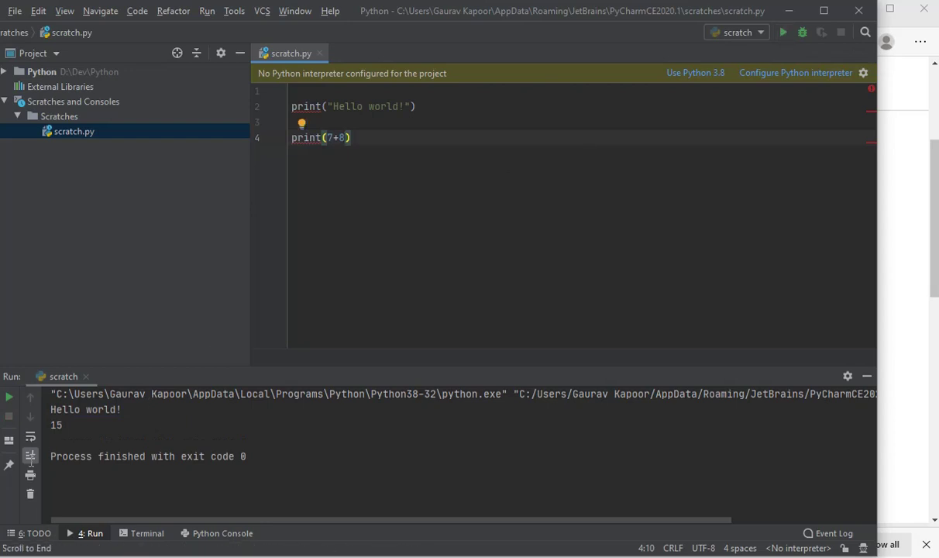
drag(64, 425, 48, 428)
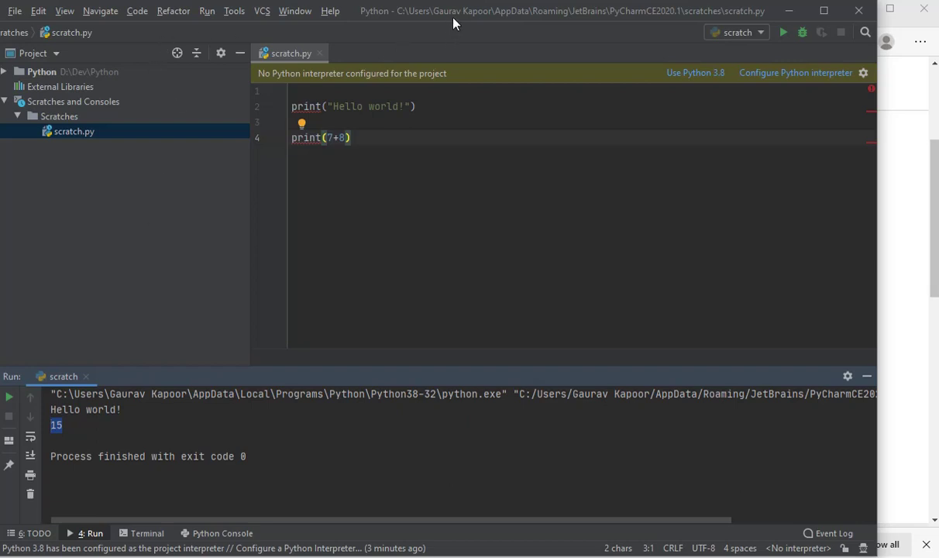
drag(455, 21, 480, 18)
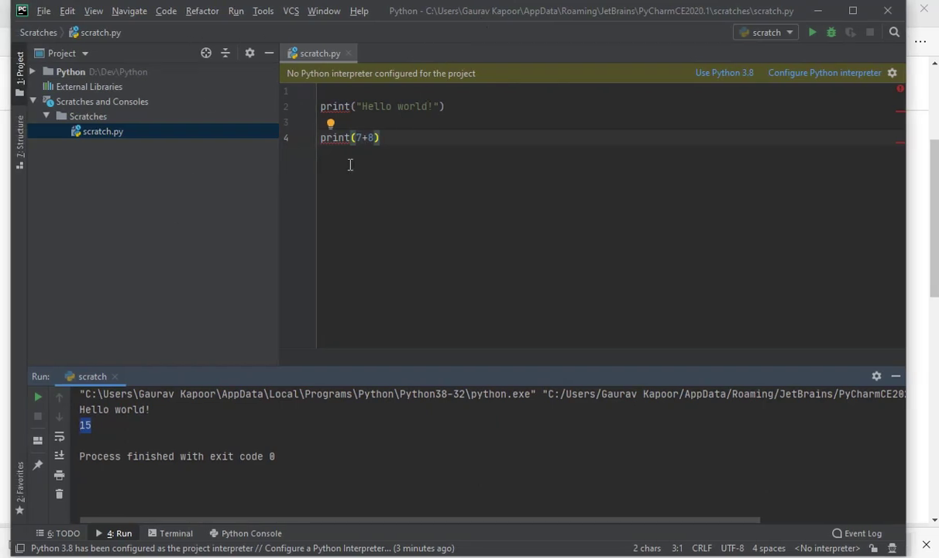